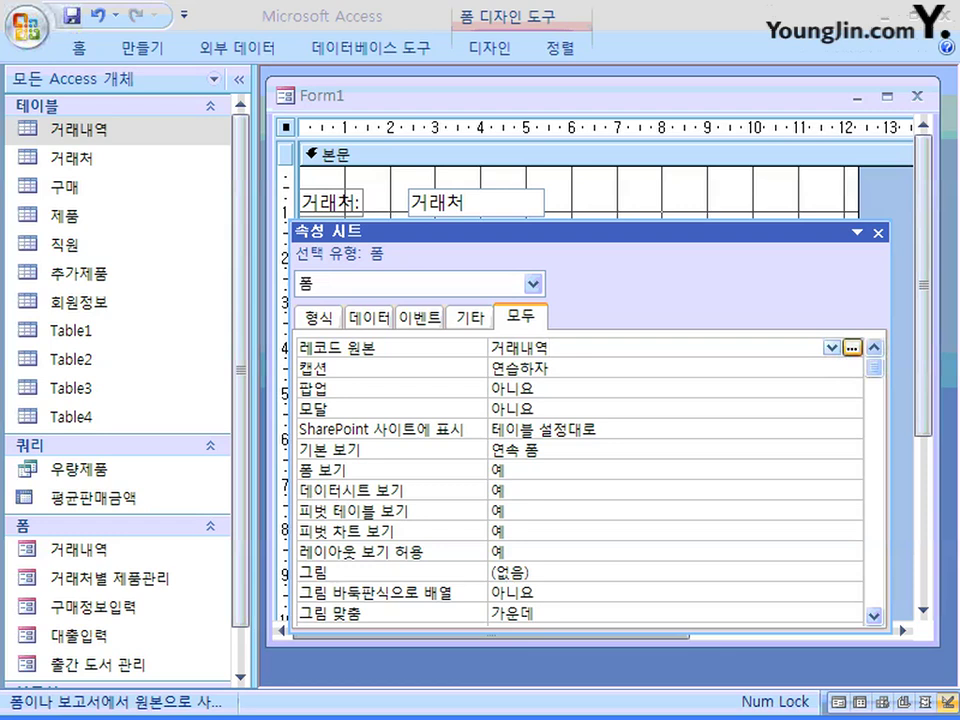
Close the form's property sheet, view the fields available from the 거래내역 table, and close the field list
{"action": "left_click", "coordinate": [878, 232]}
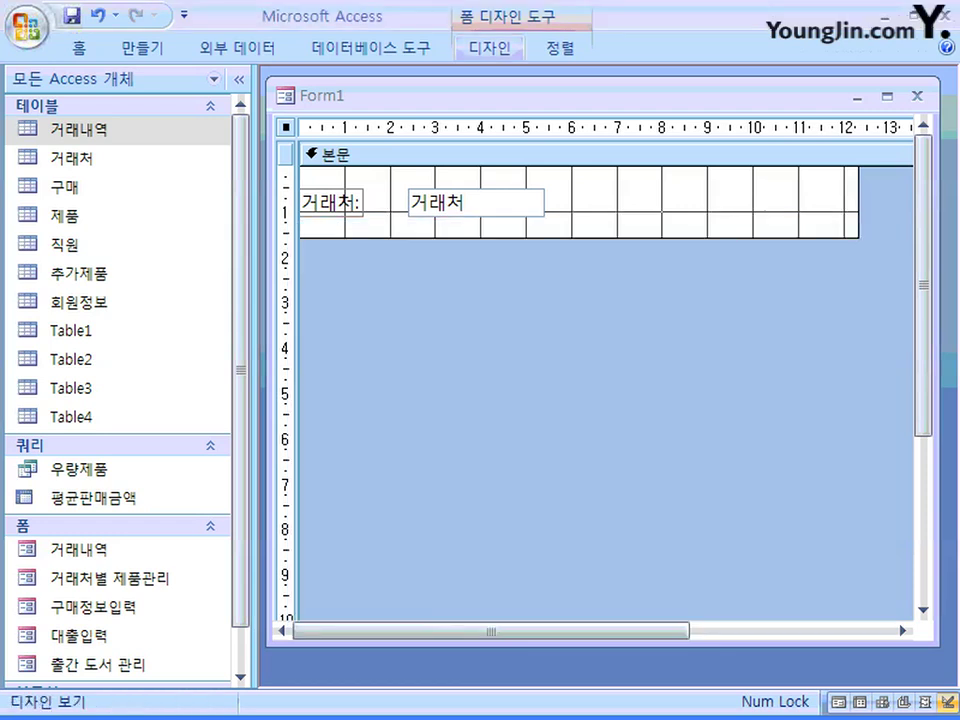
{"action": "left_click", "coordinate": [490, 47]}
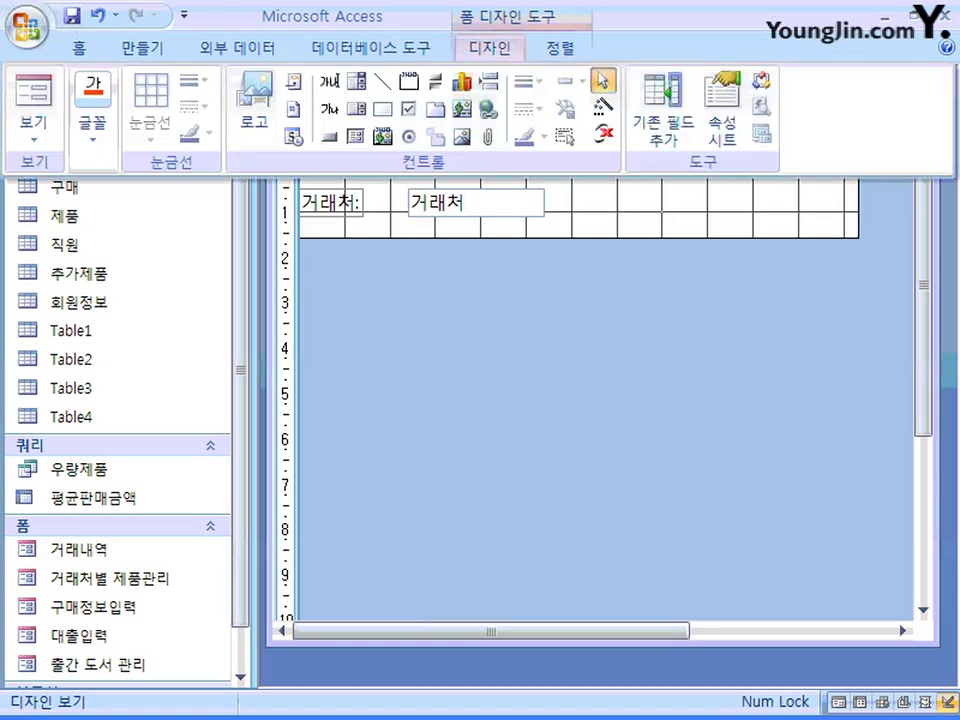
{"action": "left_click", "coordinate": [660, 96]}
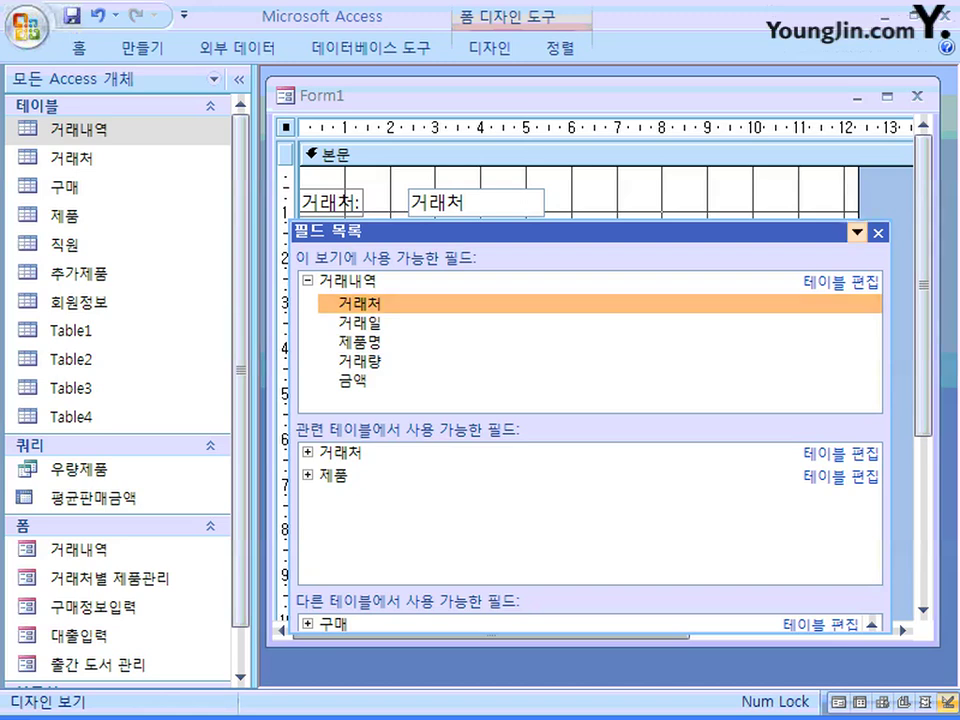
{"action": "left_click", "coordinate": [877, 233]}
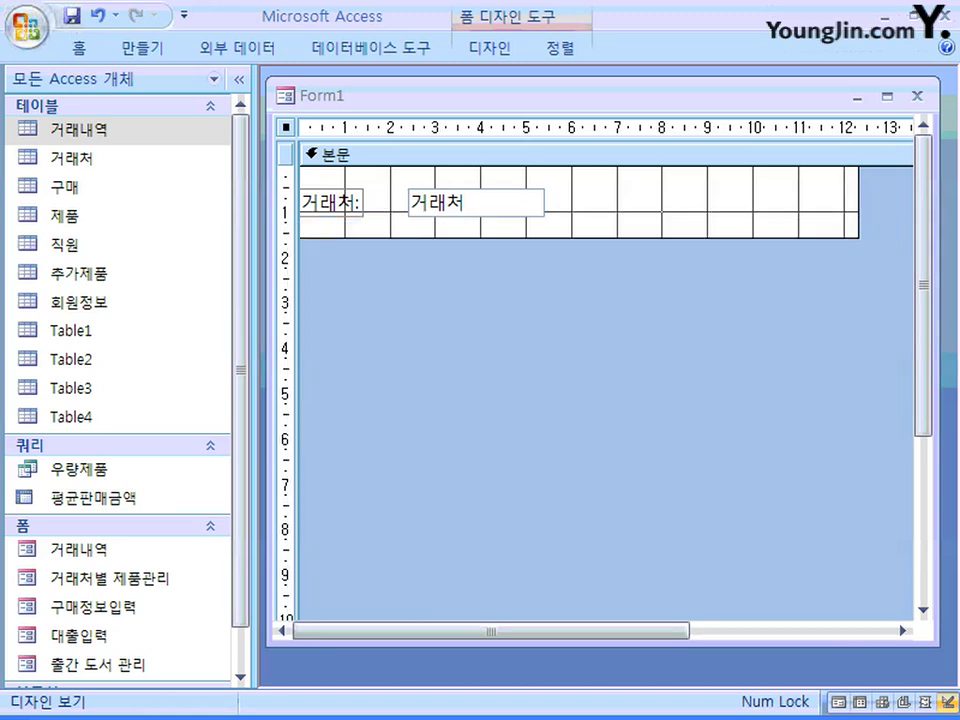
Inspect the properties of the 거래처 text box in the form's detail section, including its control source, and close the property sheet
{"action": "left_click", "coordinate": [476, 203]}
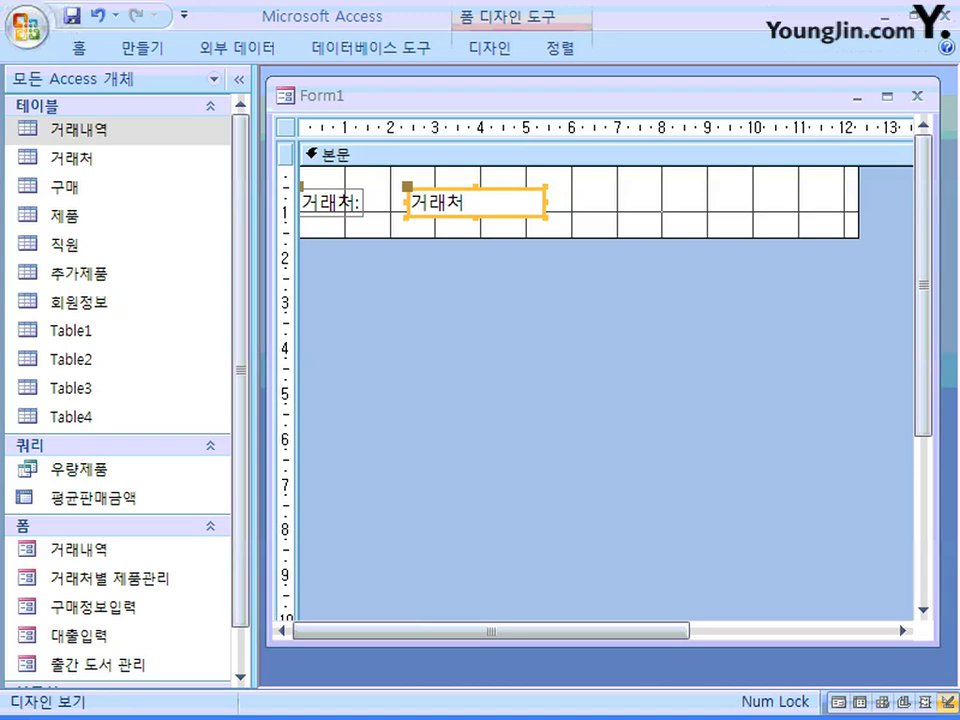
{"action": "key", "text": "F4"}
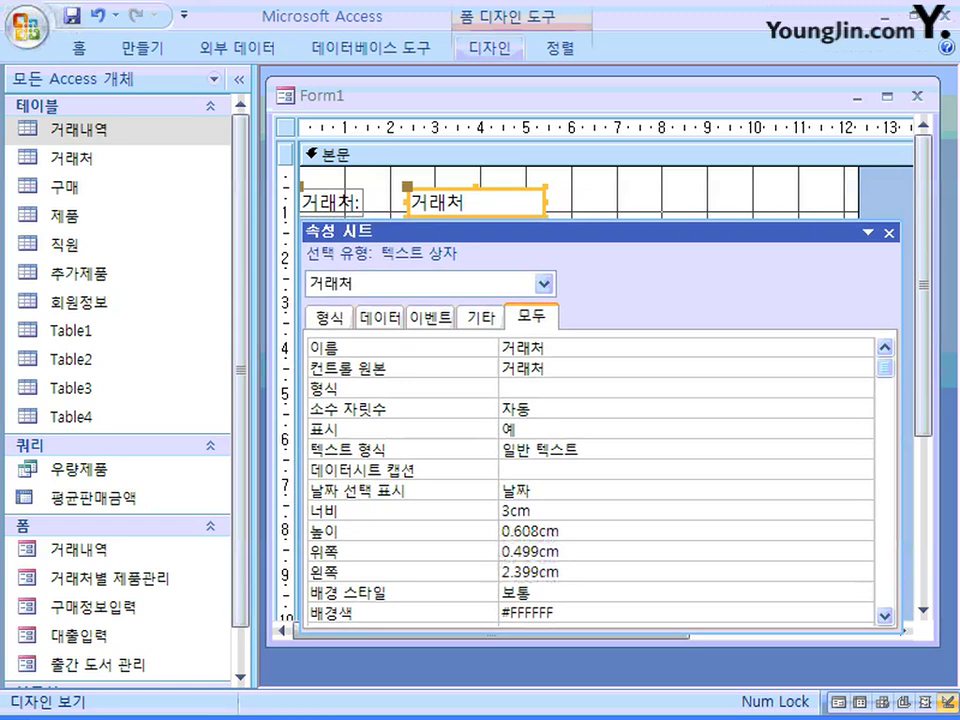
{"action": "left_click", "coordinate": [490, 47]}
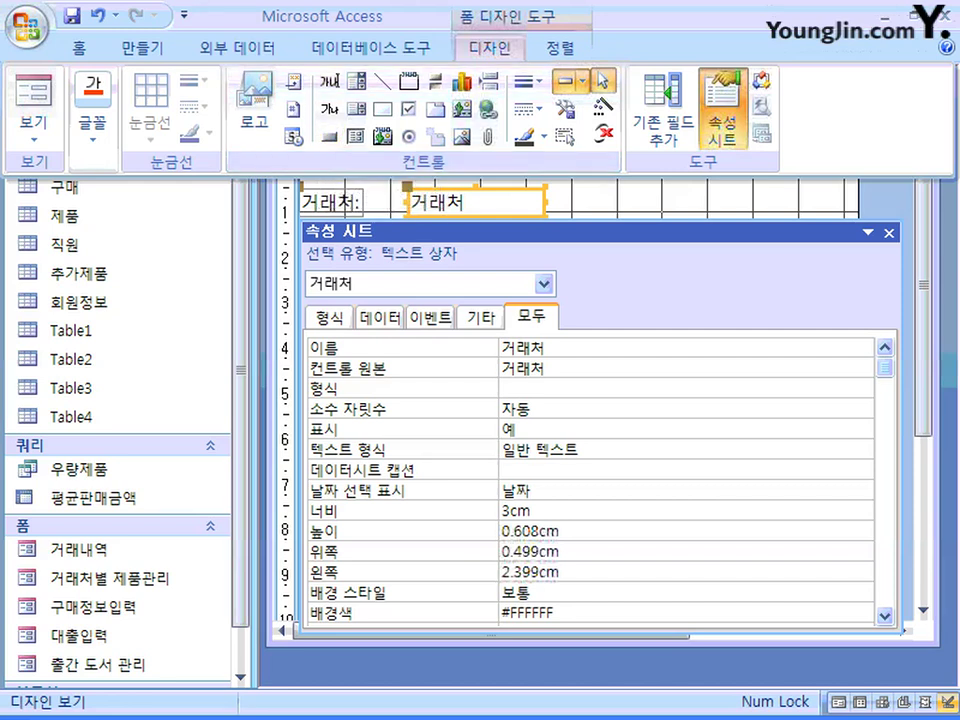
{"action": "key", "text": "ctrl+F1"}
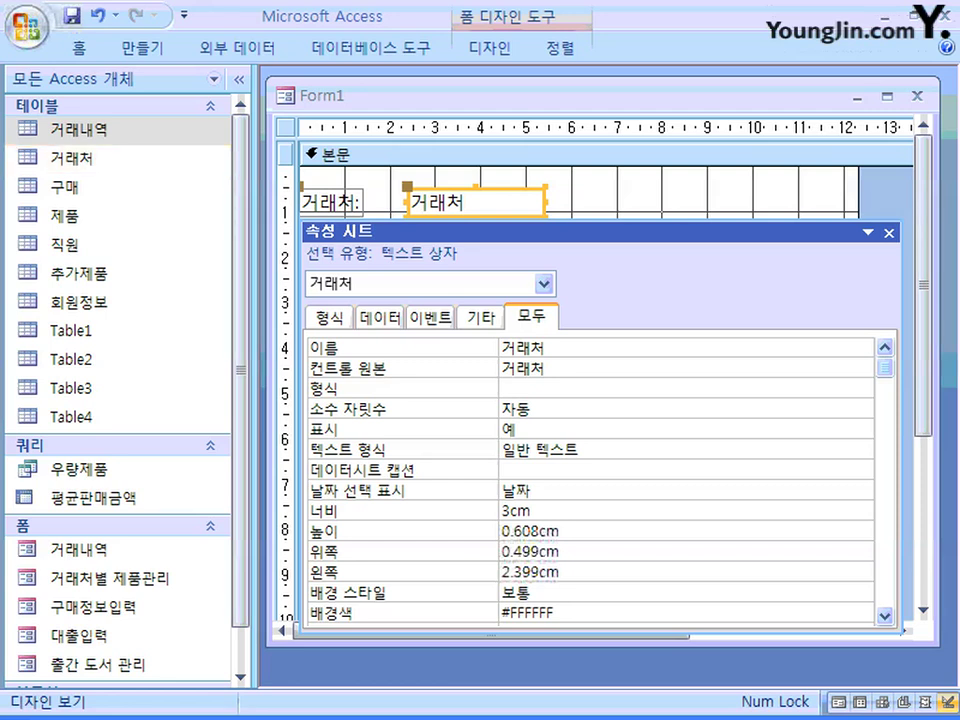
{"action": "left_click", "coordinate": [887, 232]}
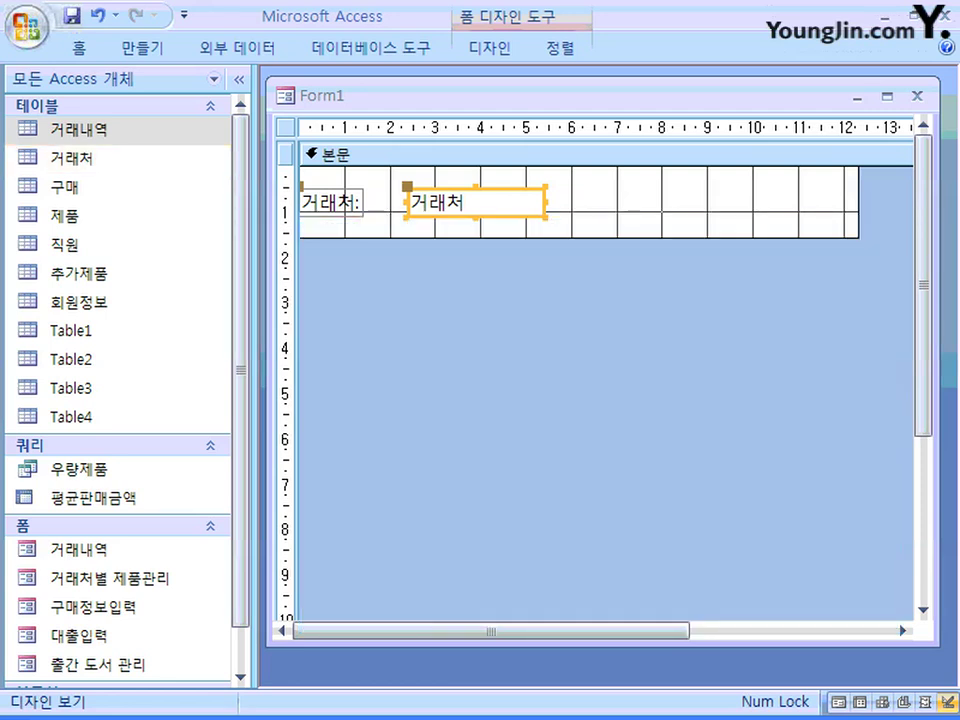
Switch to the presentation slide, underline "바운드 컨트롤" in red, and return to the form design in Access
{"action": "key", "text": "alt+Tab"}
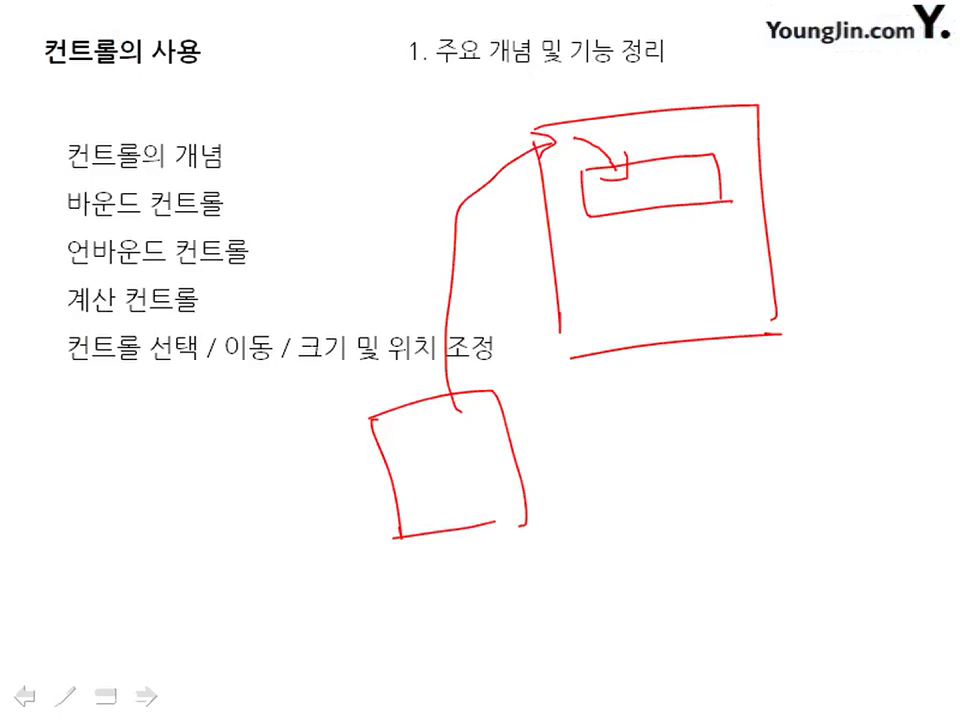
{"action": "left_click_drag", "start_coordinate": [68, 220], "coordinate": [215, 214]}
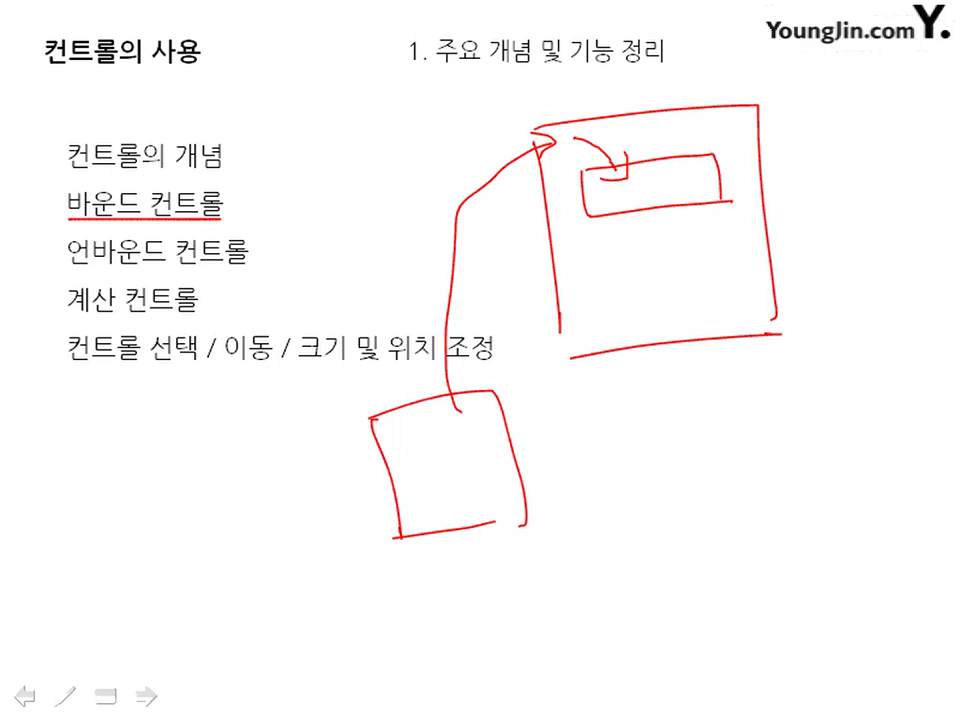
{"action": "key", "text": "alt+Tab"}
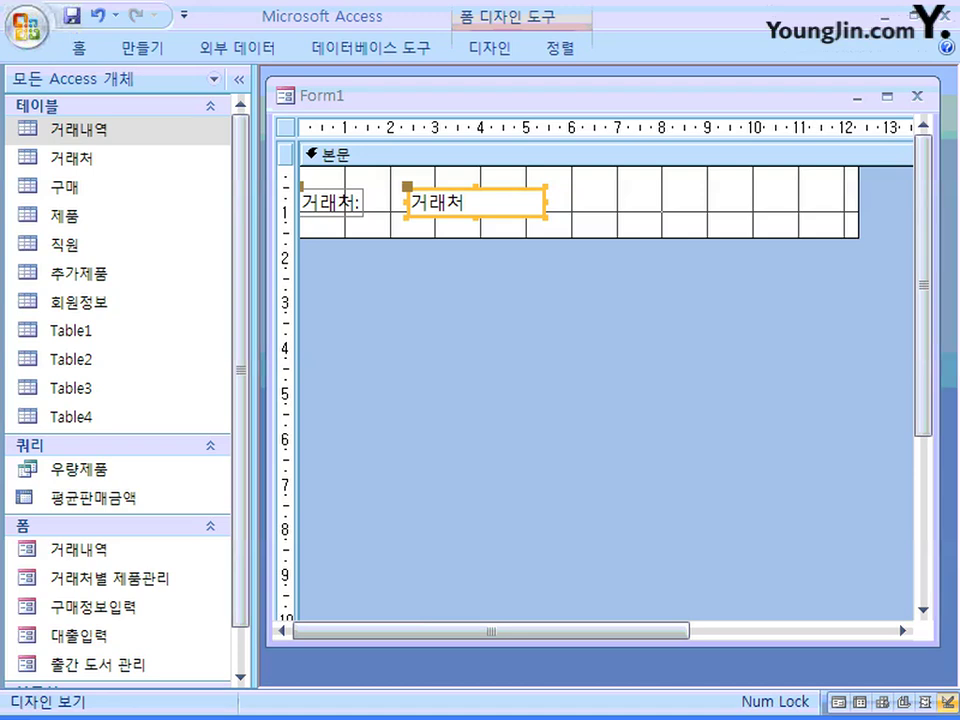
Set the 거래처 text box's control source to the expression =거래처 and close its property sheet
{"action": "double_click", "coordinate": [477, 203]}
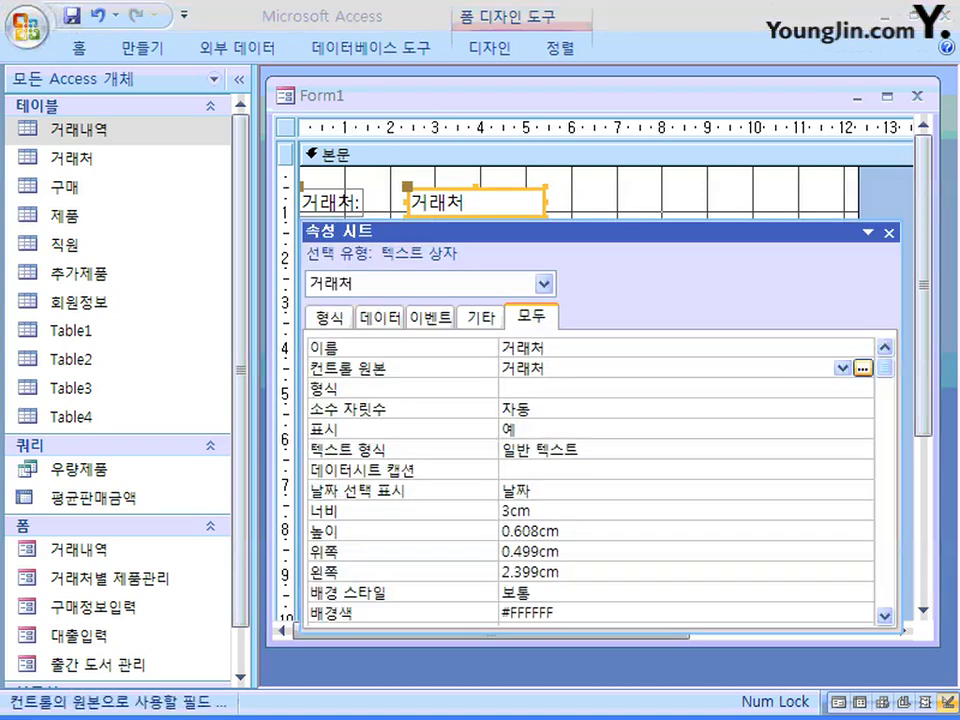
{"action": "type", "text": "="}
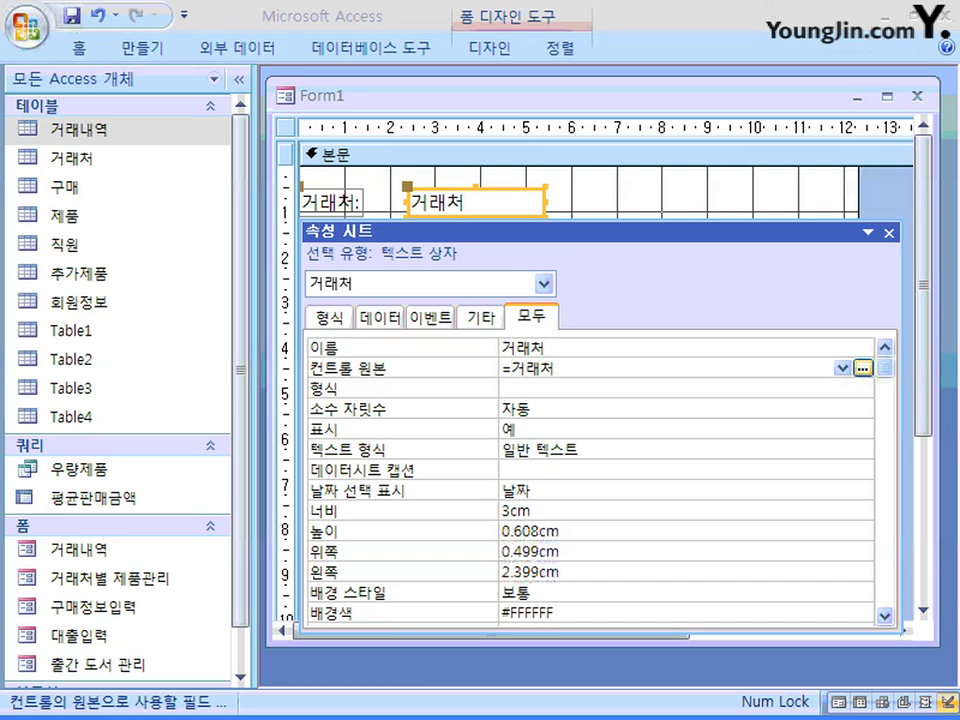
{"action": "left_click", "coordinate": [888, 232]}
Remove the equals sign from the expression inside the text box, leaving [거래처] as its bound source
{"action": "left_click", "coordinate": [424, 202]}
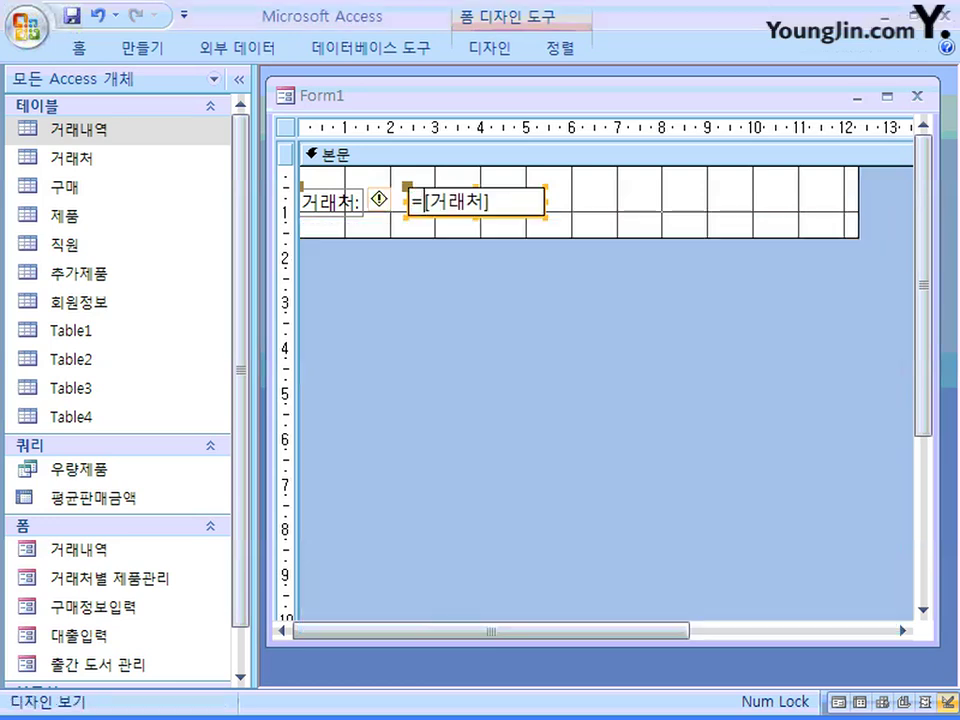
{"action": "key", "text": "BackSpace"}
{"action": "left_click", "coordinate": [477, 203]}
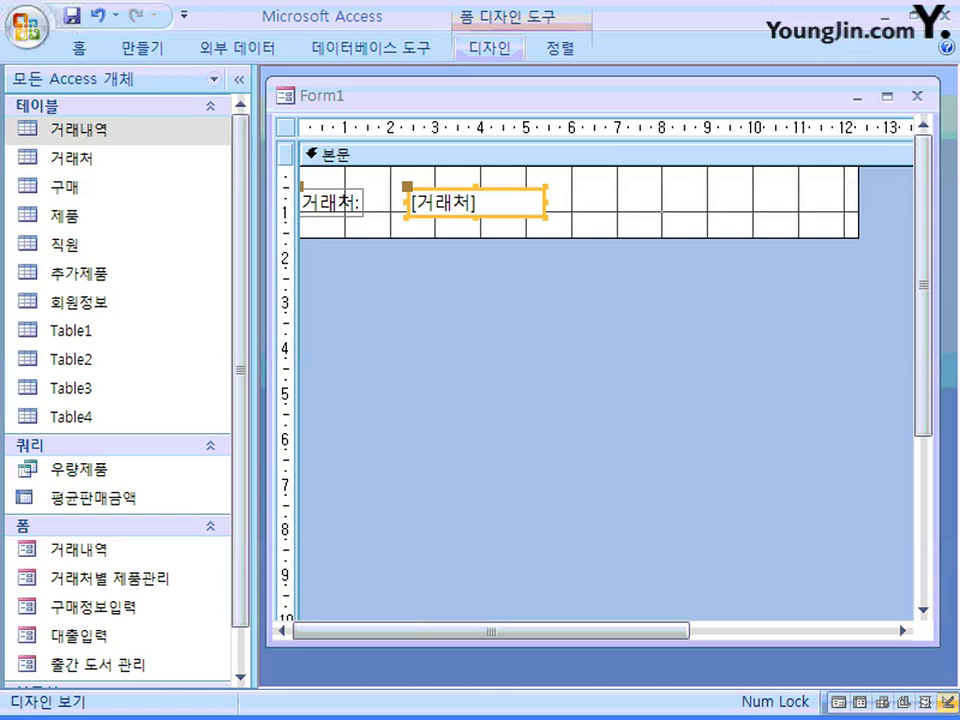
{"action": "left_click", "coordinate": [489, 47]}
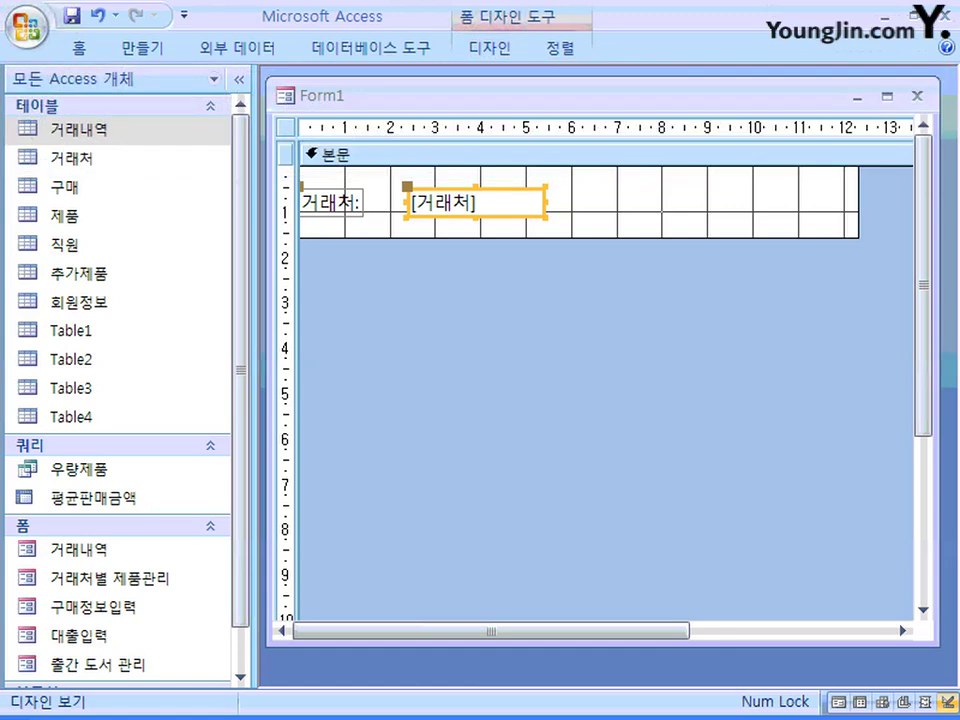
Inspect the properties of the 거래처: label in the detail section and close the property sheet
{"action": "left_click", "coordinate": [335, 203]}
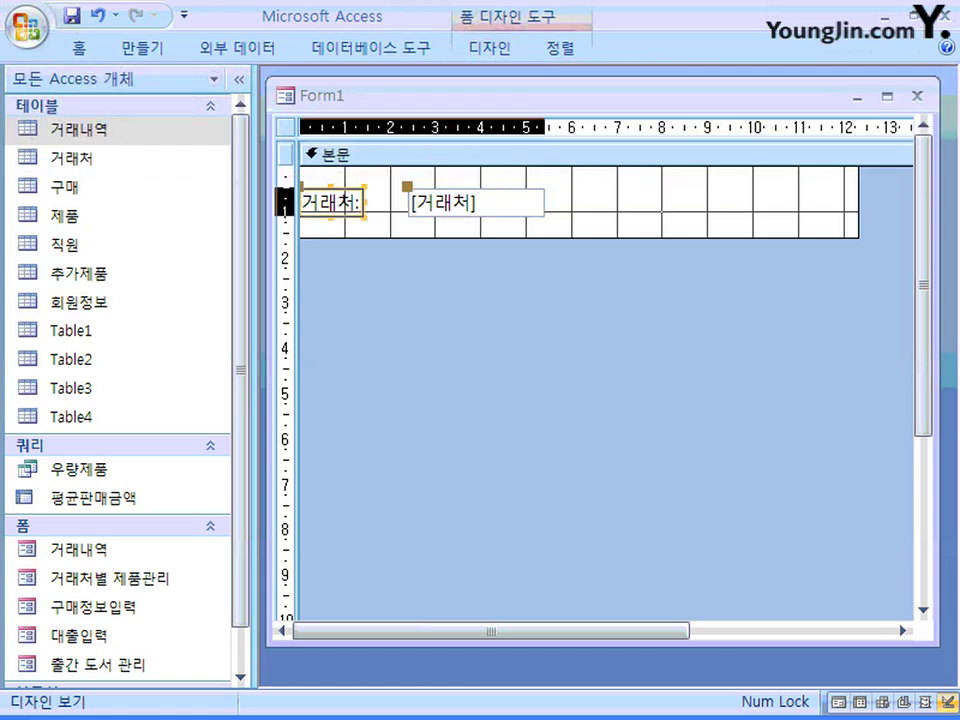
{"action": "key", "text": "F4"}
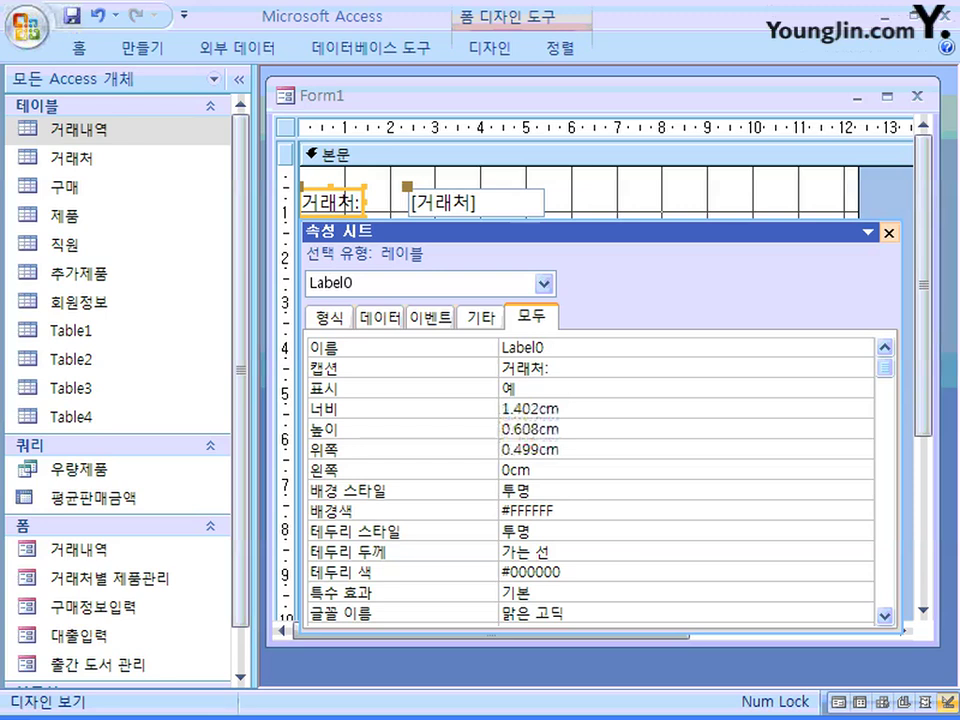
{"action": "left_click", "coordinate": [887, 232]}
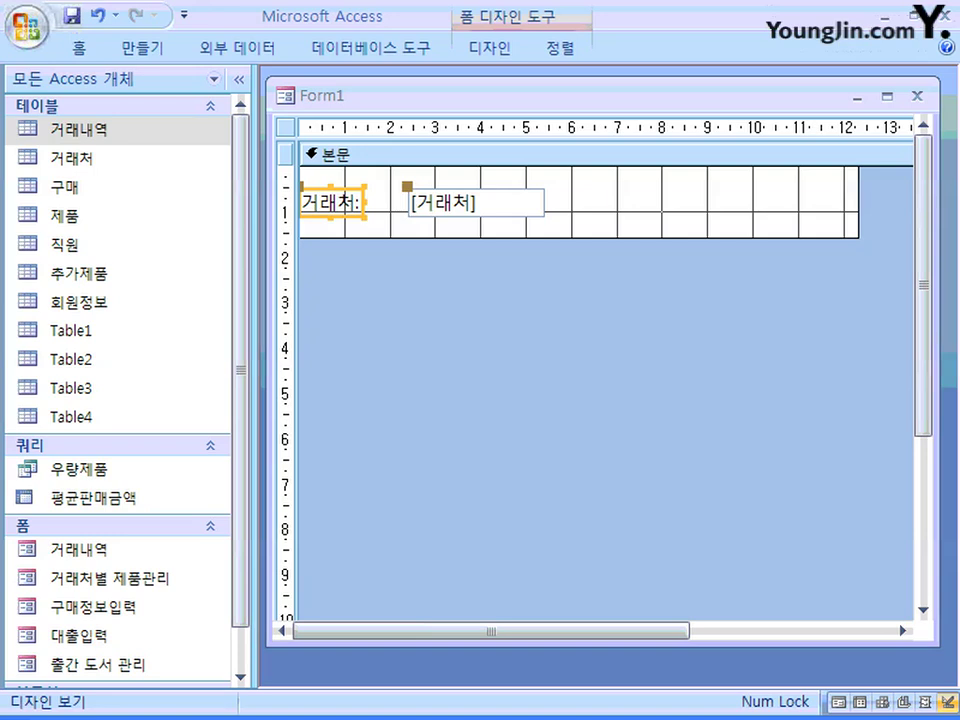
Change the [거래처] text box into a combo box (콤보 상자)
{"action": "left_click", "coordinate": [476, 203]}
{"action": "right_click", "coordinate": [502, 202]}
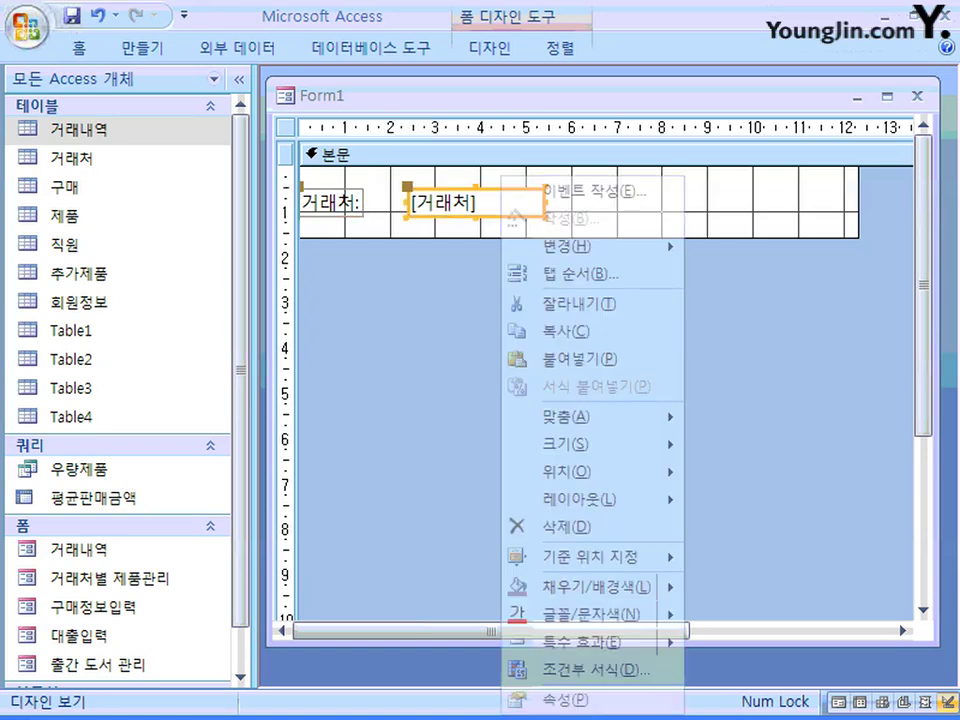
{"action": "mouse_move", "coordinate": [570, 245]}
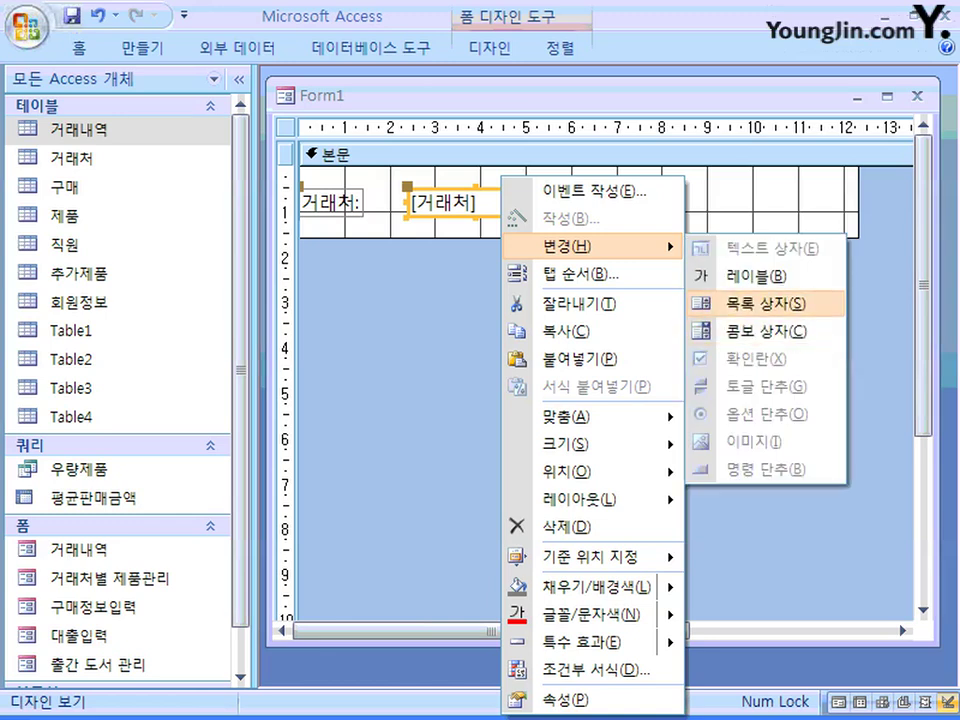
{"action": "left_click", "coordinate": [745, 331]}
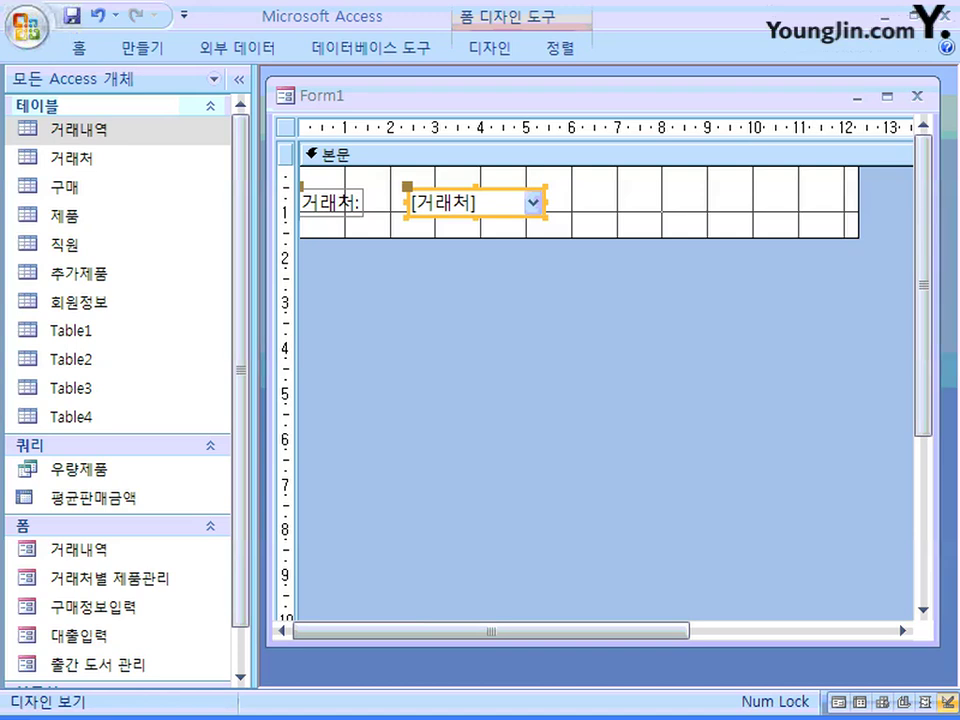
Preview the form with the combo box in Form View and return to Design View
{"action": "left_click", "coordinate": [79, 48]}
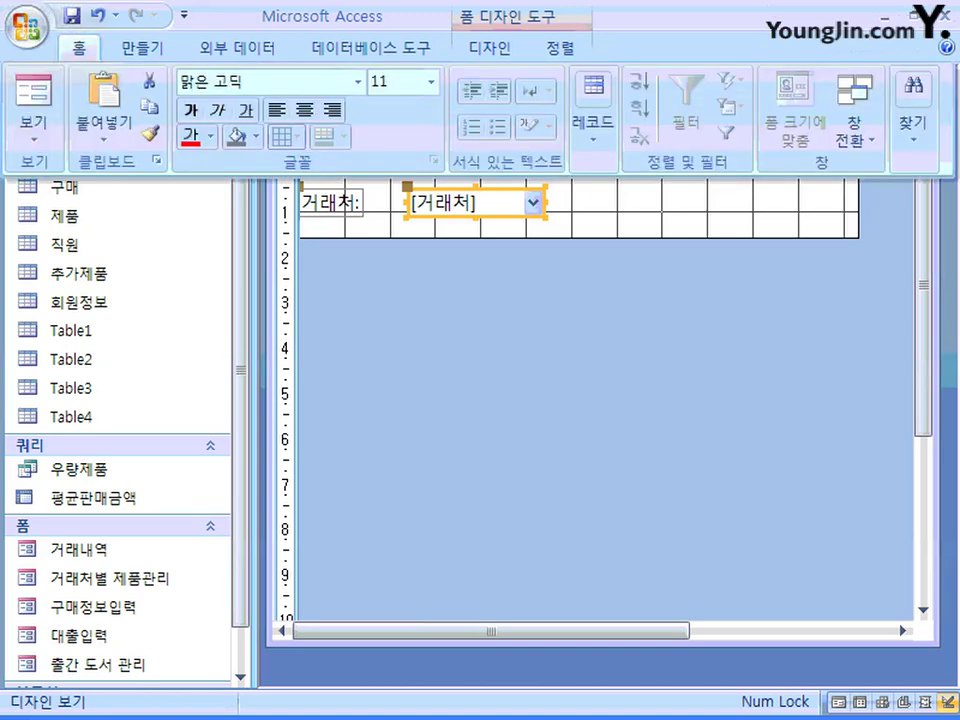
{"action": "left_click", "coordinate": [33, 96]}
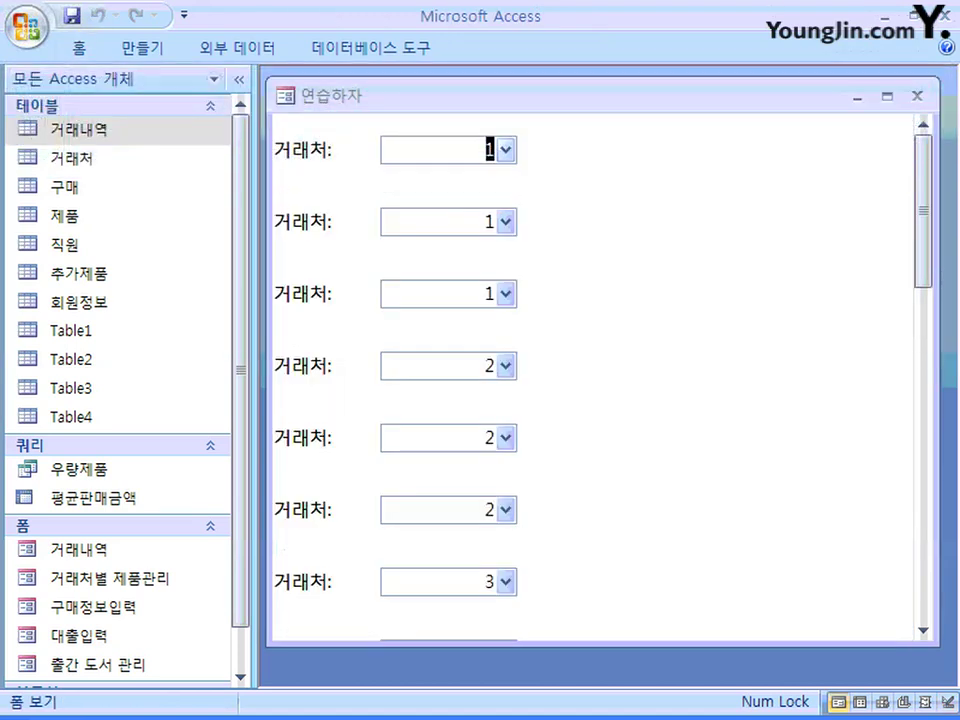
{"action": "left_click", "coordinate": [448, 179]}
{"action": "left_click", "coordinate": [79, 48]}
{"action": "left_click", "coordinate": [32, 130]}
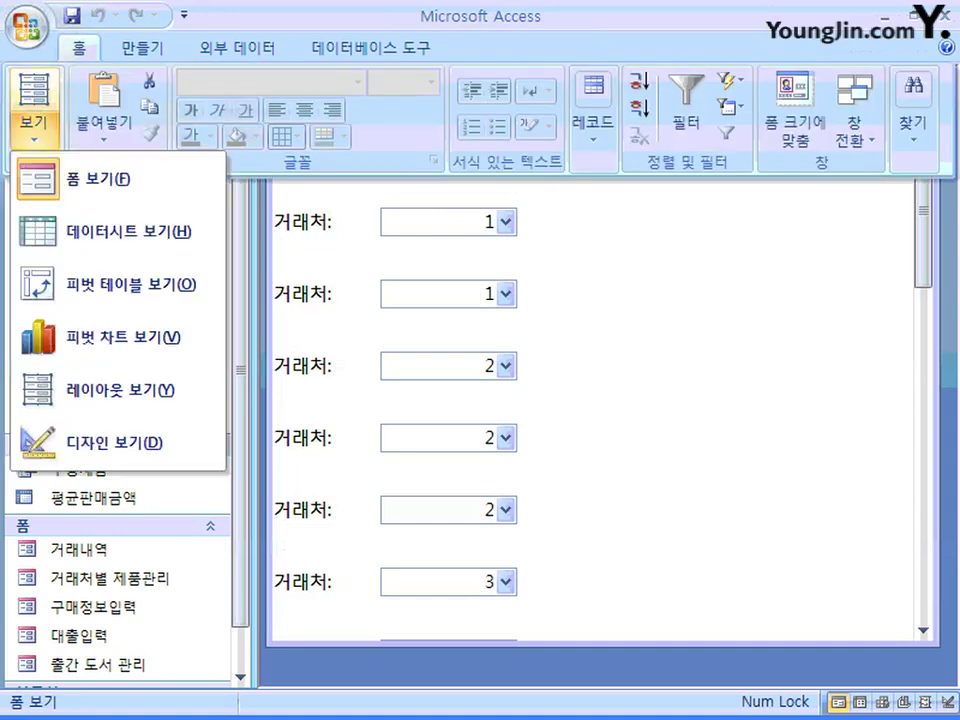
{"action": "left_click", "coordinate": [113, 442]}
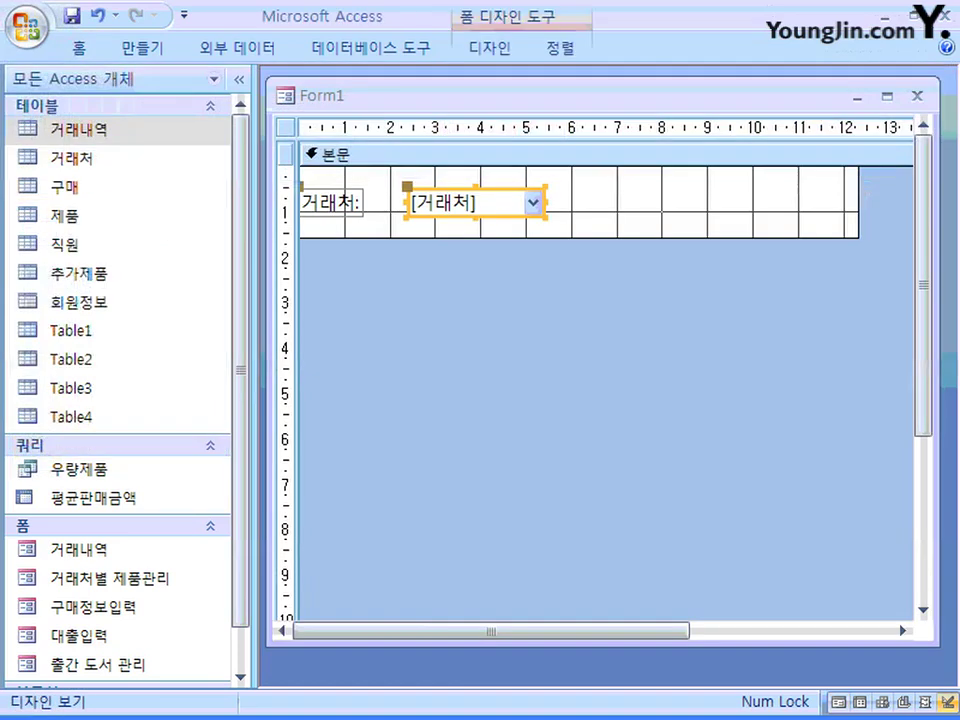
Set the combo box's control source (컨트롤 원본) to 거래처 by removing the square brackets
{"action": "key", "text": "F4"}
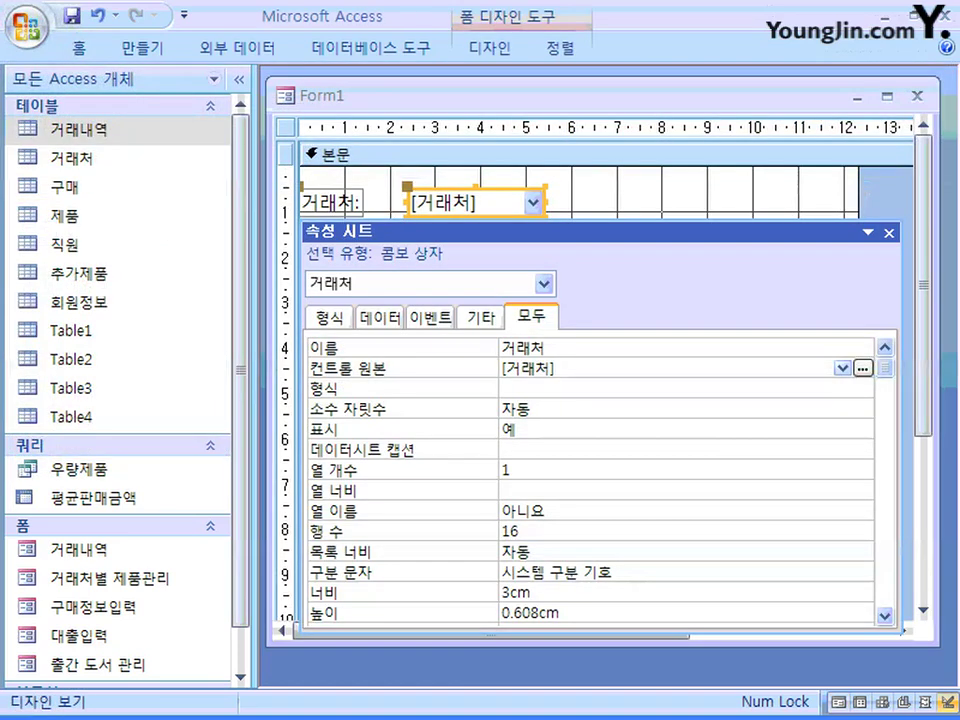
{"action": "left_click", "coordinate": [503, 369]}
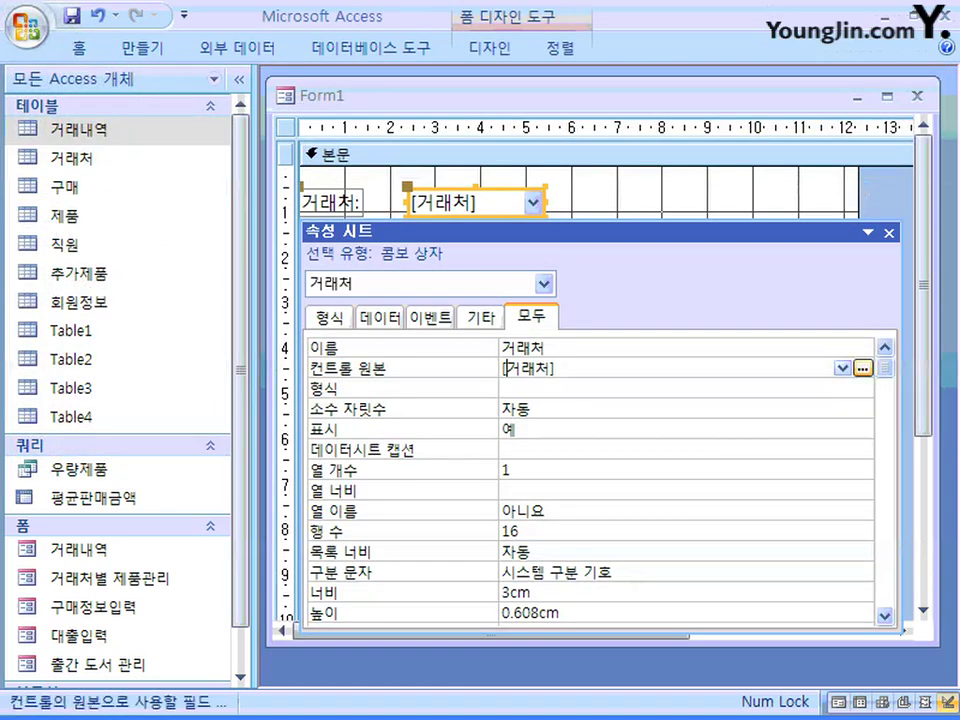
{"action": "key", "text": "Delete"}
{"action": "key", "text": "End"}
{"action": "key", "text": "BackSpace"}
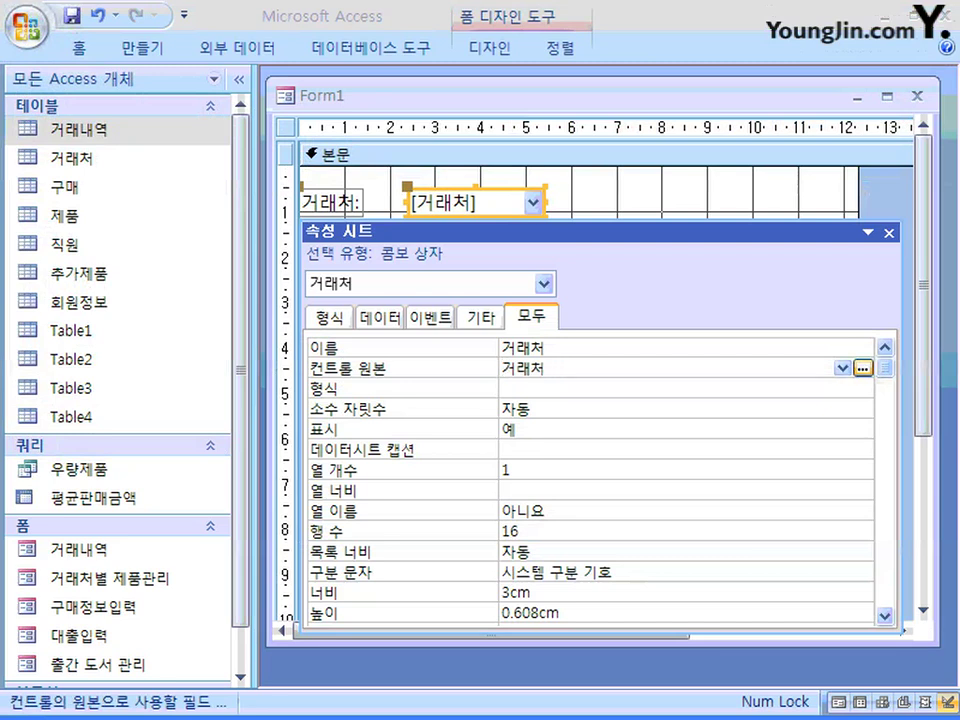
{"action": "left_click", "coordinate": [520, 532]}
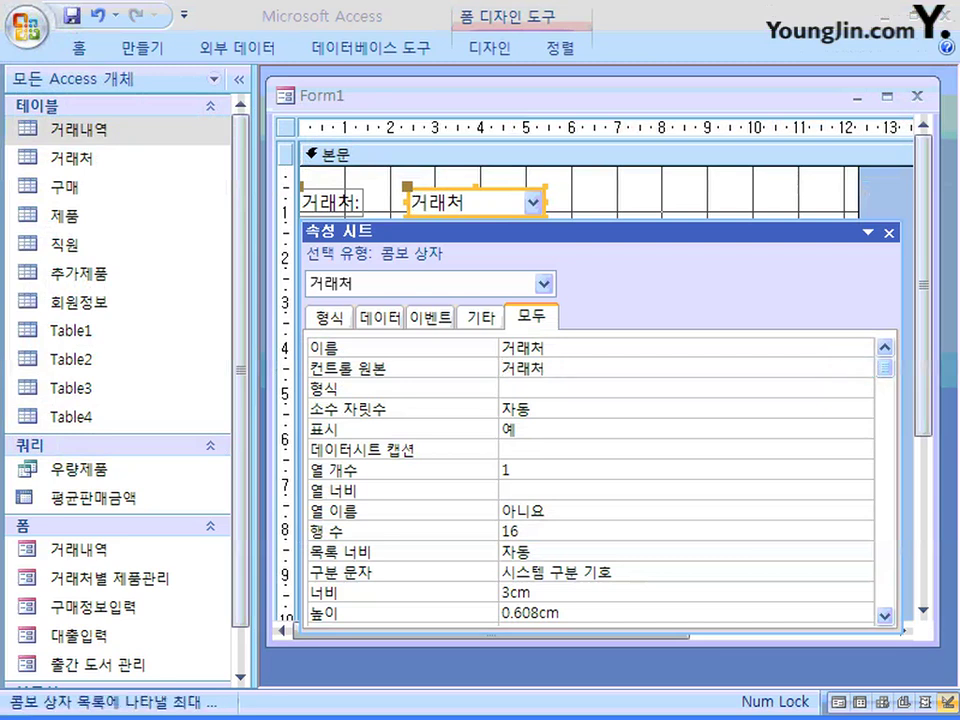
Open the query builder for the 거래처 combo box's row source (행 원본) and dismiss the table list without adding a table
{"action": "scroll", "coordinate": [600, 480], "scroll_direction": "down", "scroll_amount": 4}
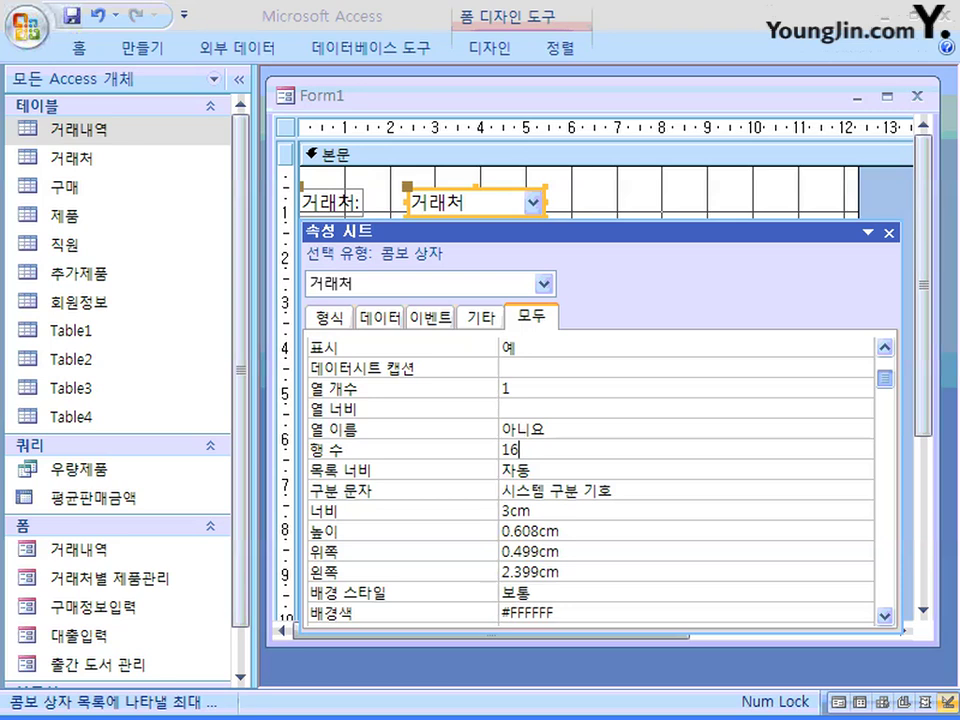
{"action": "scroll", "coordinate": [600, 480], "scroll_direction": "down", "scroll_amount": 11}
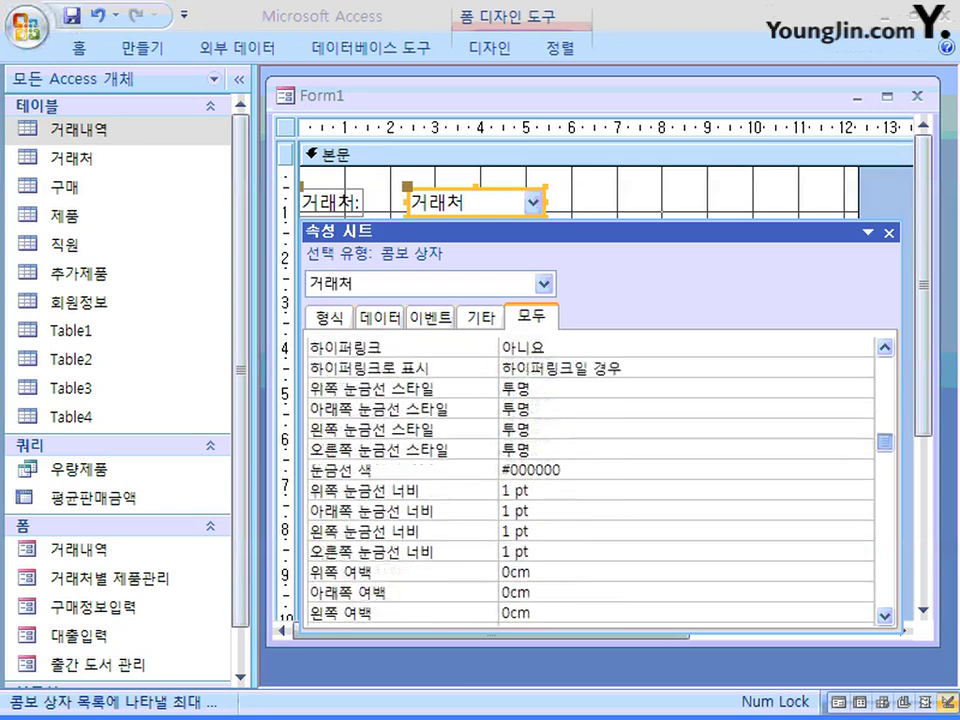
{"action": "left_click_drag", "start_coordinate": [885, 483], "coordinate": [885, 497]}
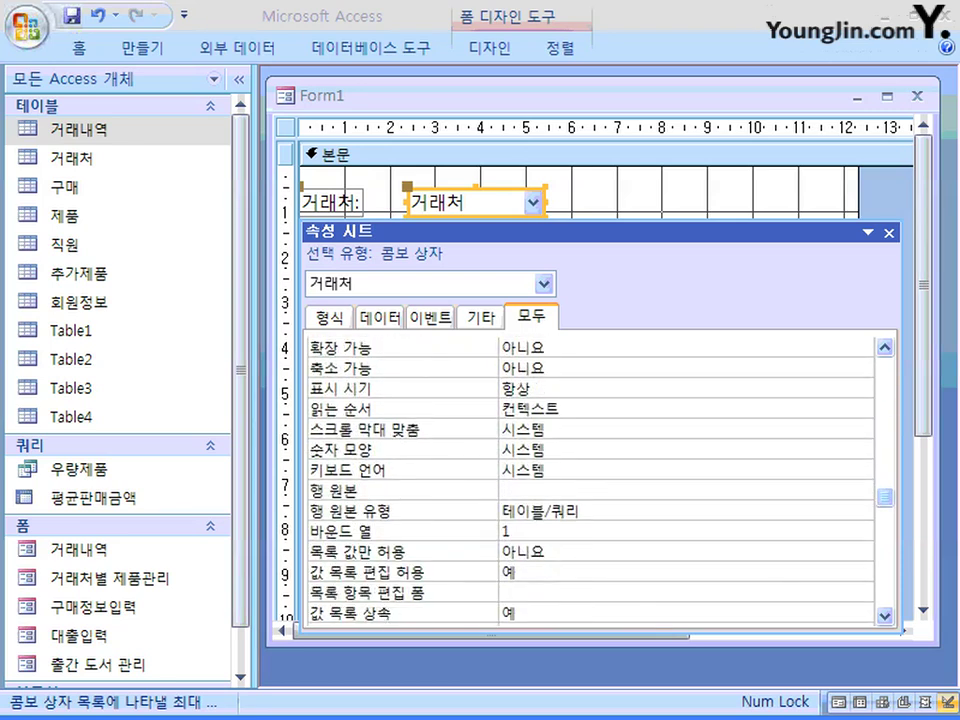
{"action": "left_click", "coordinate": [680, 491]}
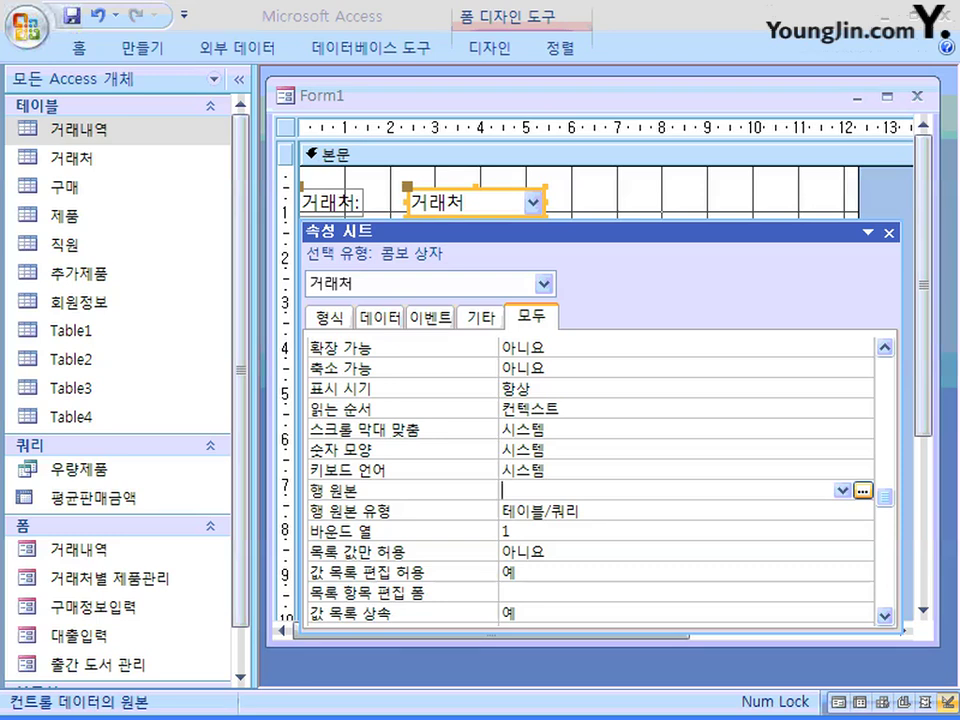
{"action": "left_click", "coordinate": [862, 491]}
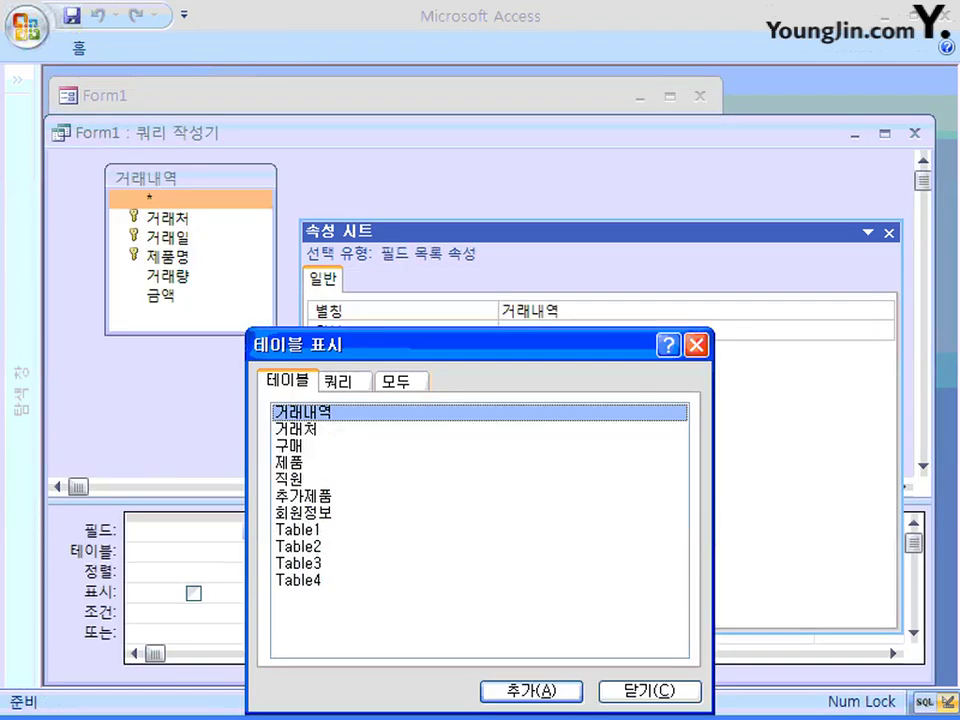
{"action": "left_click", "coordinate": [650, 691]}
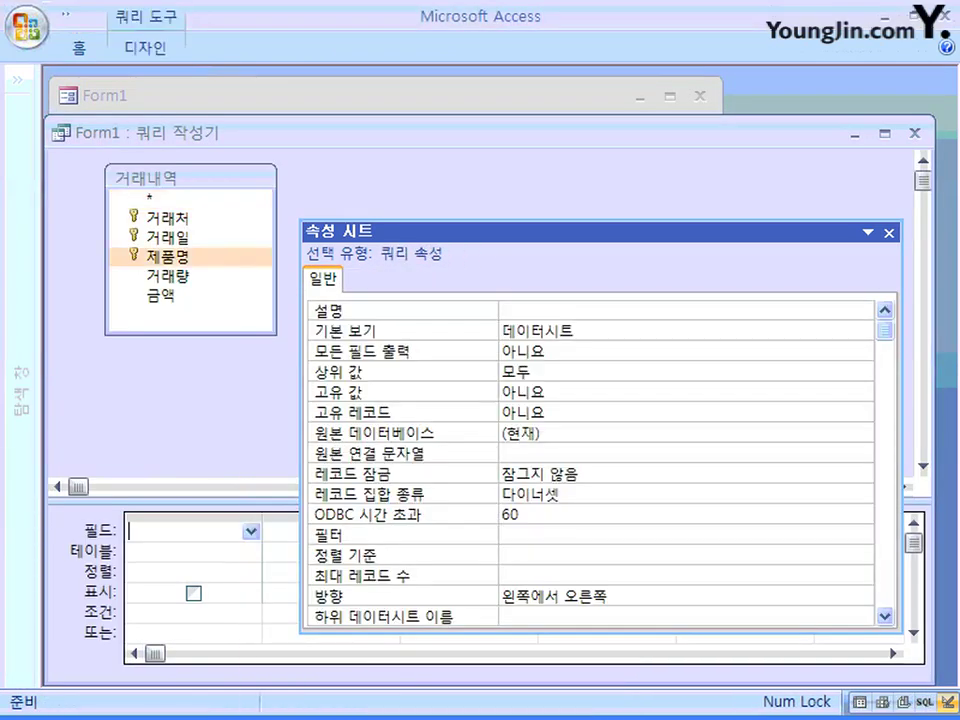
Add the 거래처 field of the 거래내역 table to the query and save it as the combo box's row source
{"action": "left_click", "coordinate": [165, 217]}
{"action": "double_click", "coordinate": [165, 217]}
{"action": "left_click", "coordinate": [167, 237]}
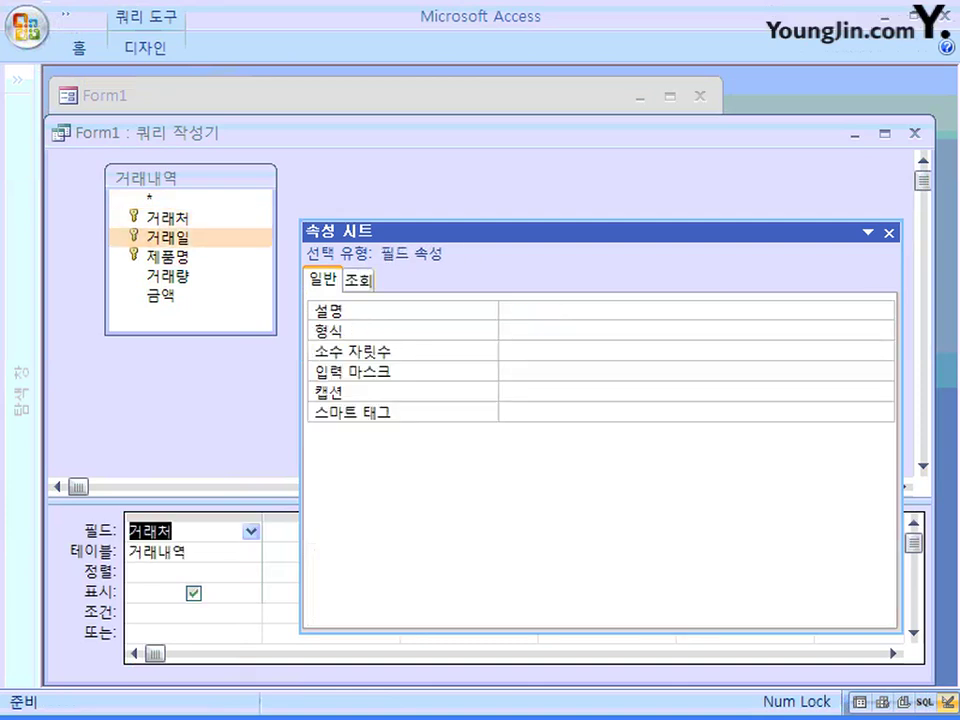
{"action": "left_click", "coordinate": [889, 233]}
{"action": "left_click", "coordinate": [915, 133]}
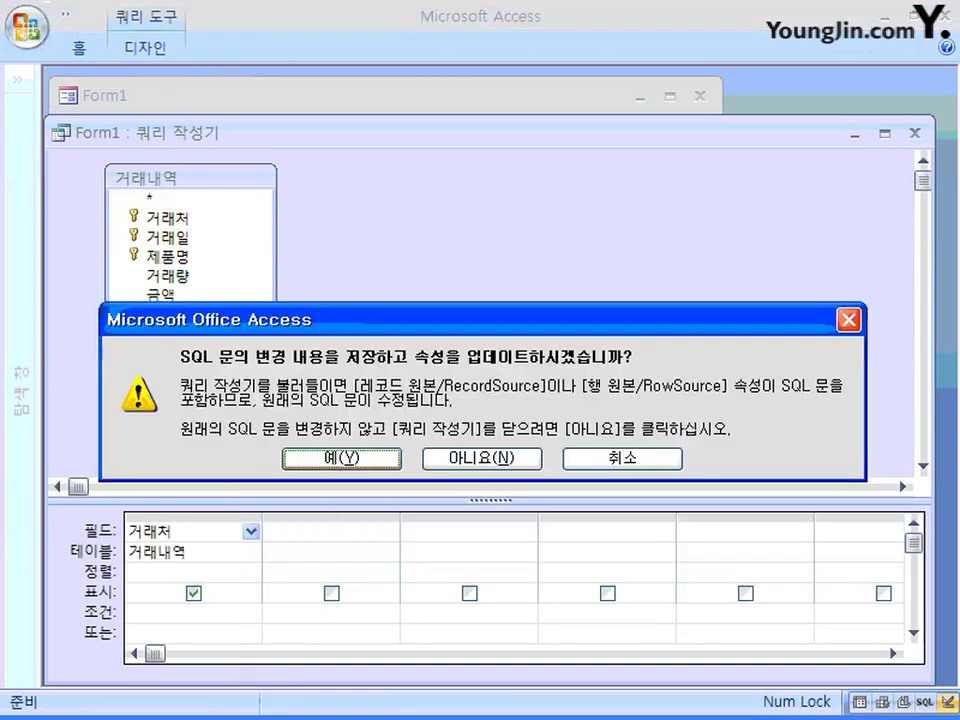
{"action": "key", "text": "Return"}
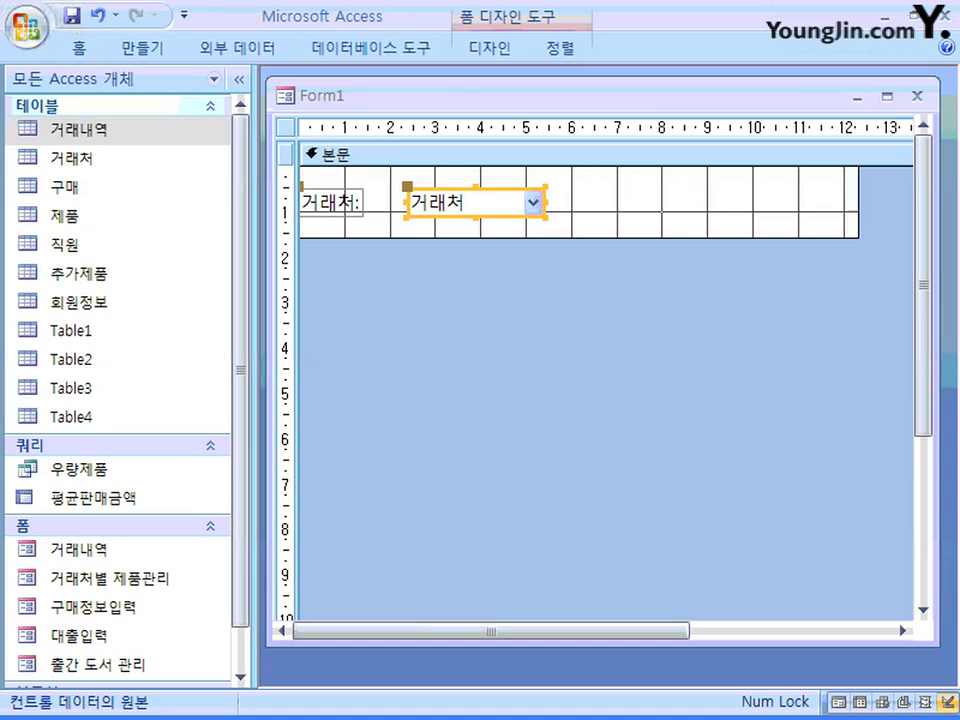
Preview the form in Form View and inspect the first 거래처 combo box's drop-down list
{"action": "left_click", "coordinate": [79, 48]}
{"action": "left_click", "coordinate": [33, 94]}
{"action": "left_click", "coordinate": [505, 150]}
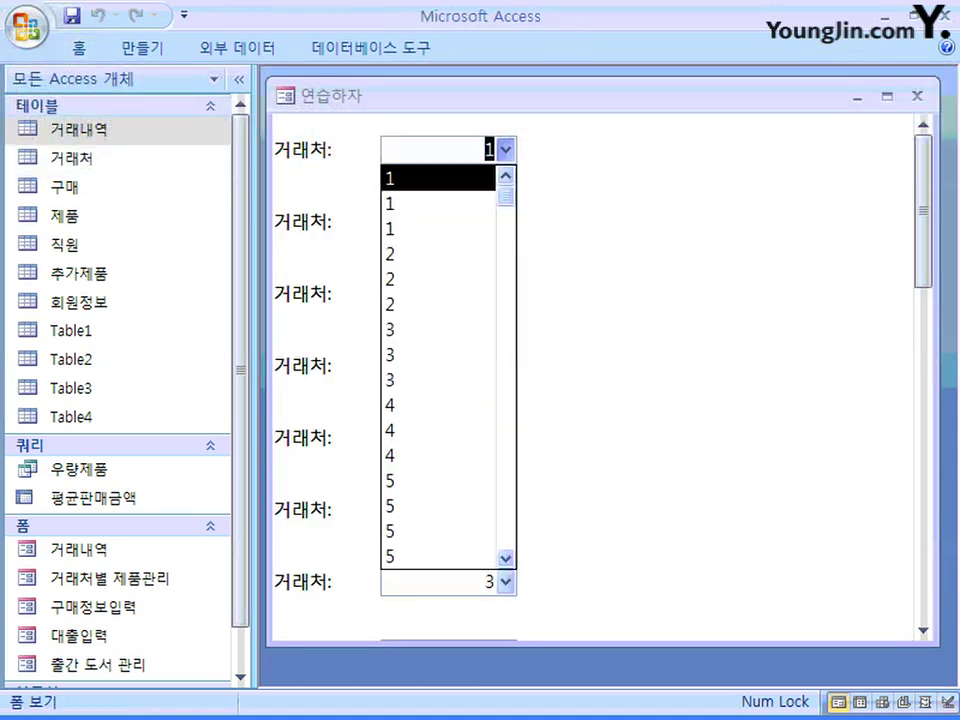
{"action": "mouse_move", "coordinate": [506, 196]}
{"action": "left_mouse_down"}
{"action": "mouse_move", "coordinate": [506, 508]}
{"action": "mouse_move", "coordinate": [506, 196]}
{"action": "left_mouse_up"}
{"action": "left_click", "coordinate": [506, 150]}
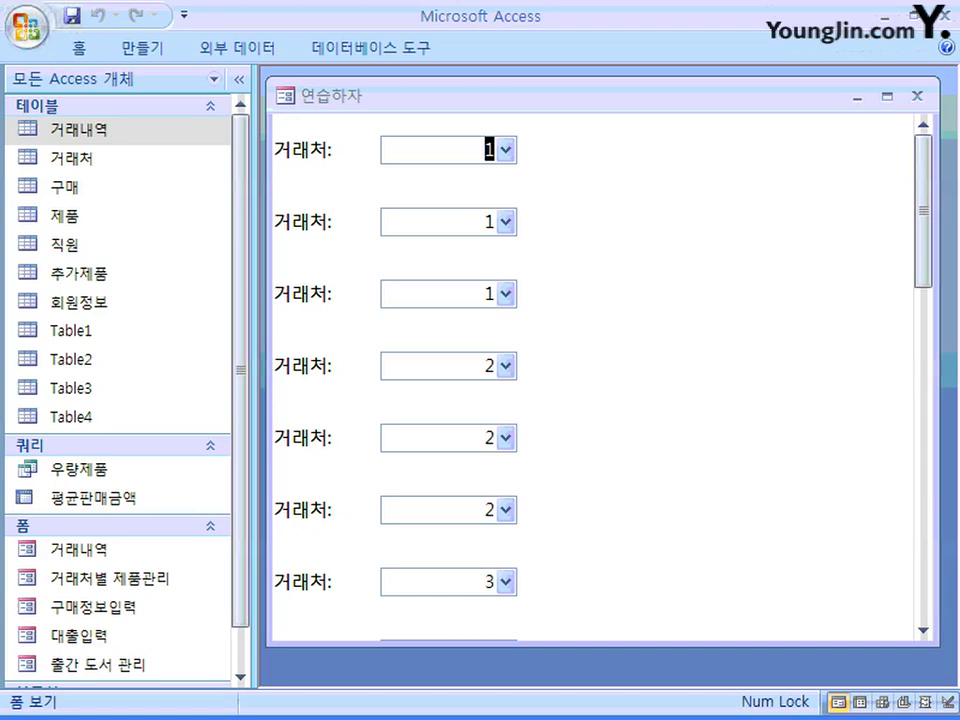
{"action": "left_click", "coordinate": [488, 366]}
Return to Design View and change the 거래처 combo box into a text box (텍스트 상자)
{"action": "left_click", "coordinate": [79, 47]}
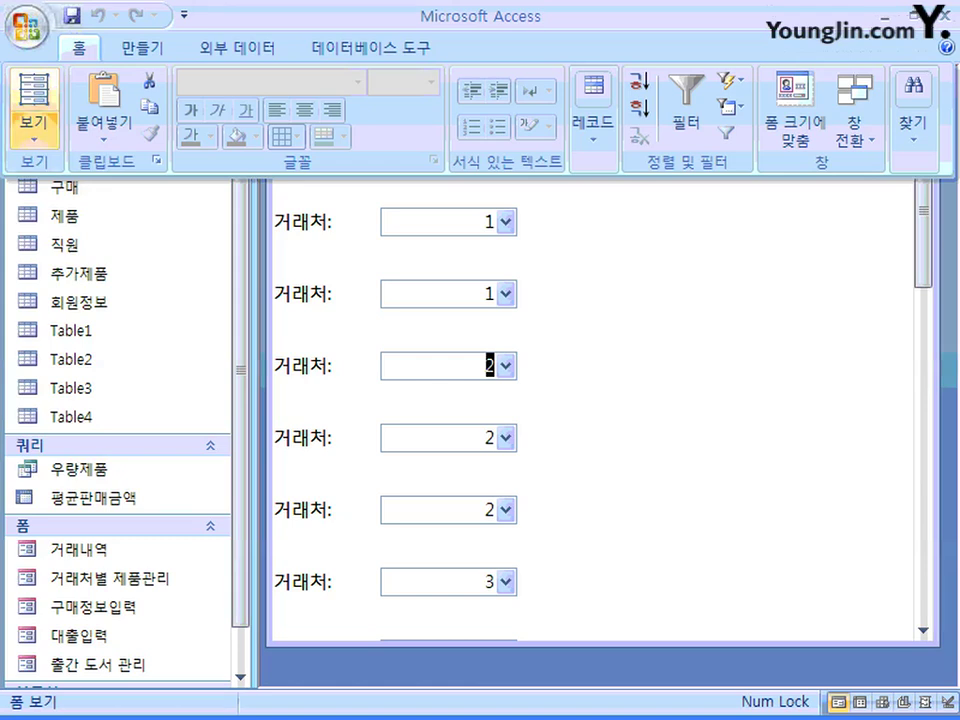
{"action": "left_click", "coordinate": [34, 128]}
{"action": "left_click", "coordinate": [96, 441]}
{"action": "right_click", "coordinate": [493, 182]}
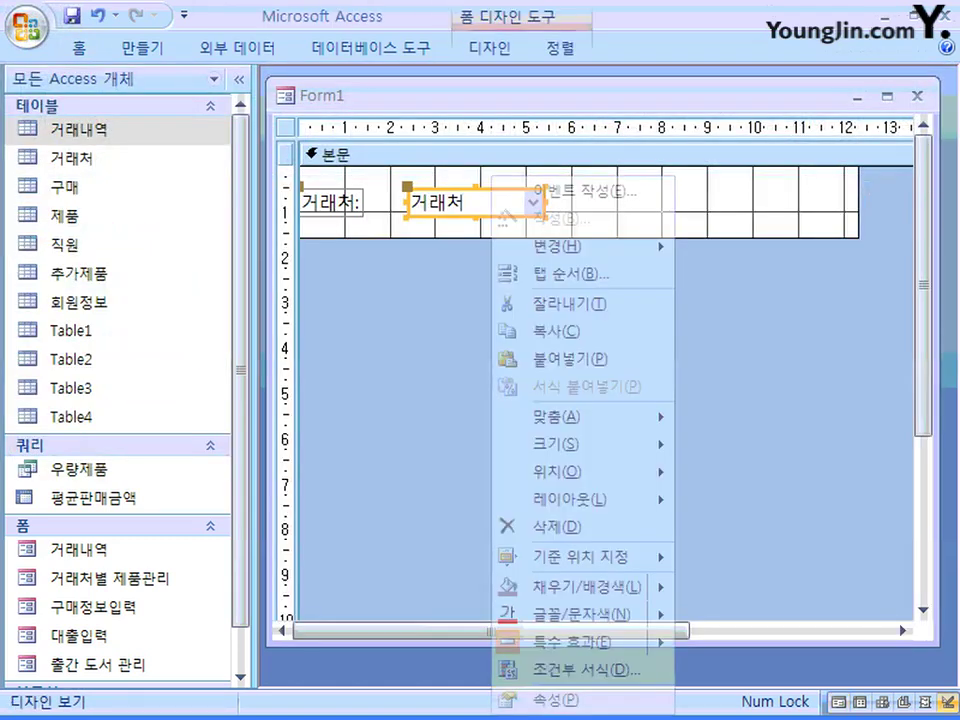
{"action": "mouse_move", "coordinate": [560, 246]}
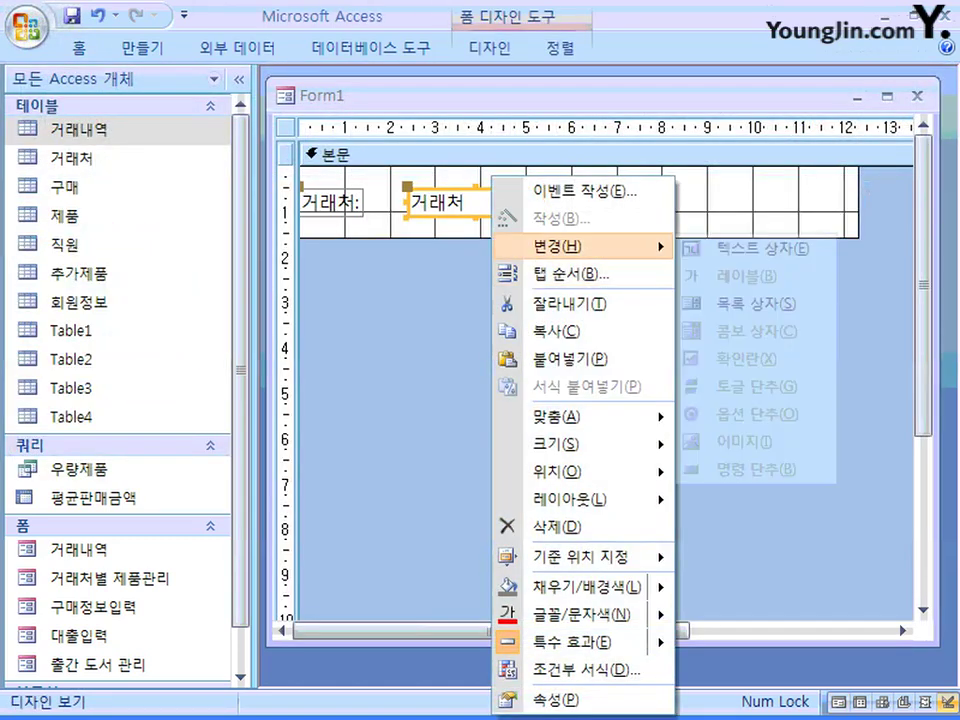
{"action": "left_click", "coordinate": [757, 248]}
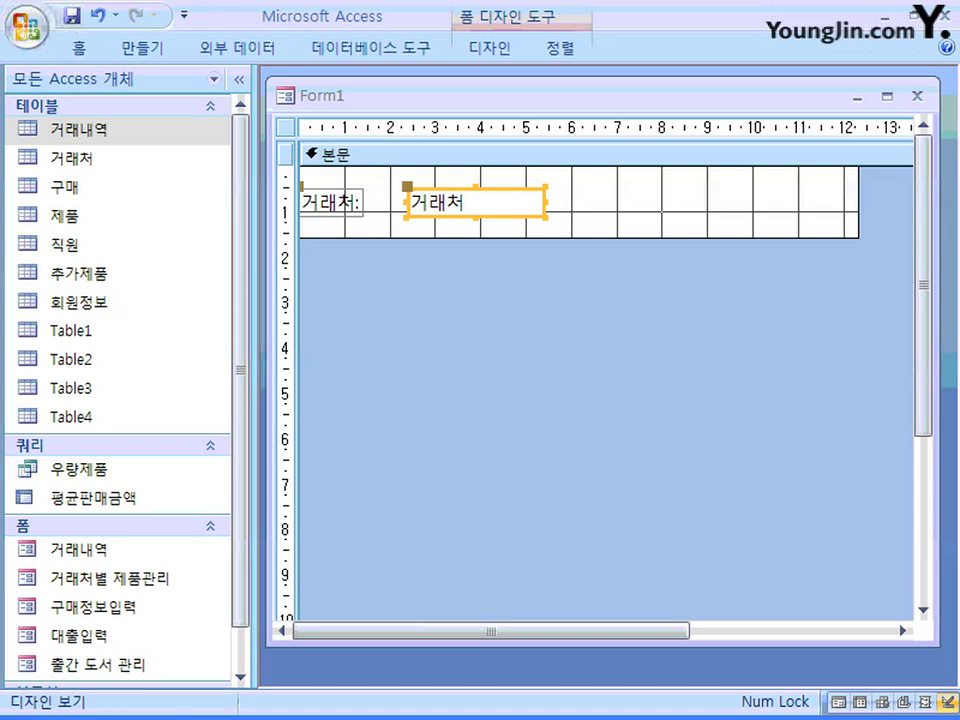
Move the 거래처 text box and its label together to the right, then nudge both back until the text box starts at about 3 cm
{"action": "left_click_drag", "start_coordinate": [546, 202], "coordinate": [580, 217]}
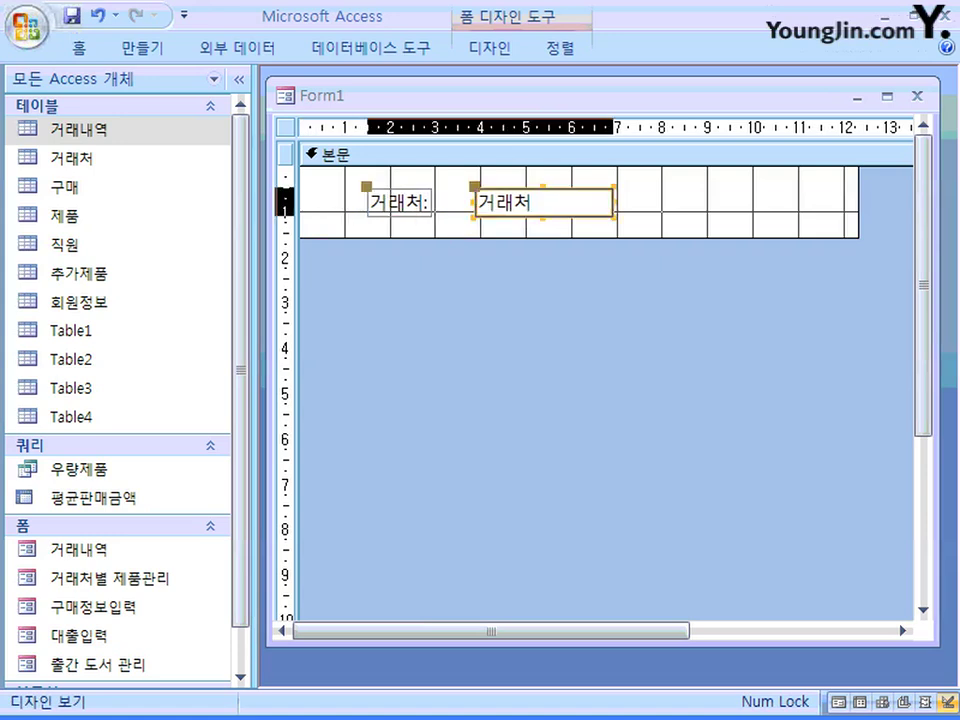
{"action": "key", "text": "Left"}
{"action": "key", "text": "Left"}
{"action": "key", "text": "Left"}
{"action": "key", "text": "Left"}
{"action": "key", "text": "Left"}
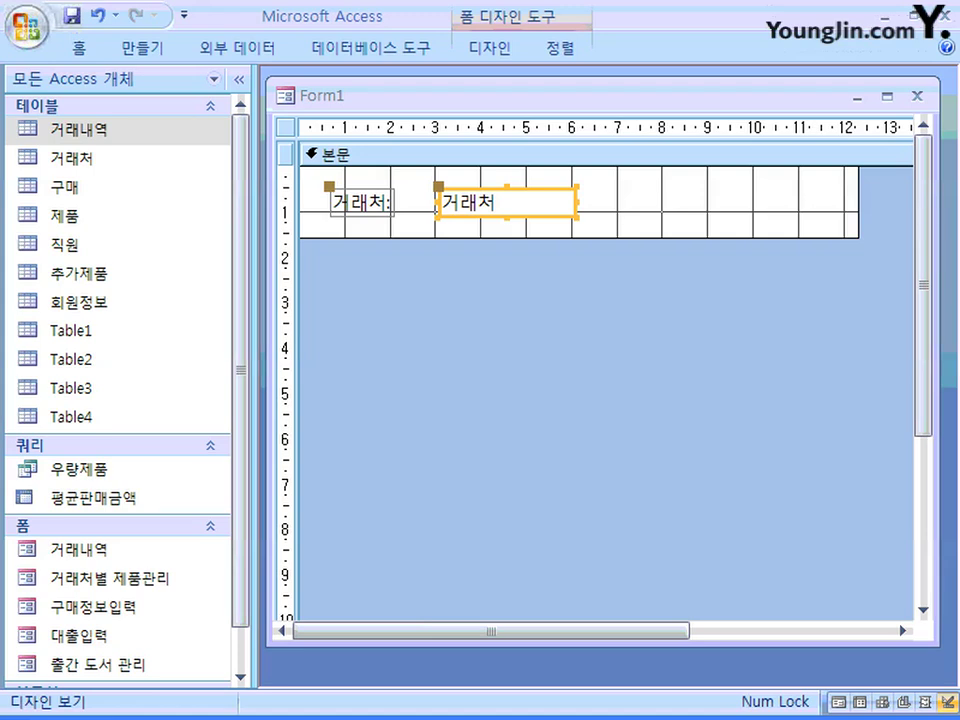
Shift both 거래처 controls so the text box starts at about 3.5 cm, then move only the label back left to about 0.7 cm
{"action": "left_click_drag", "start_coordinate": [438, 187], "coordinate": [485, 188]}
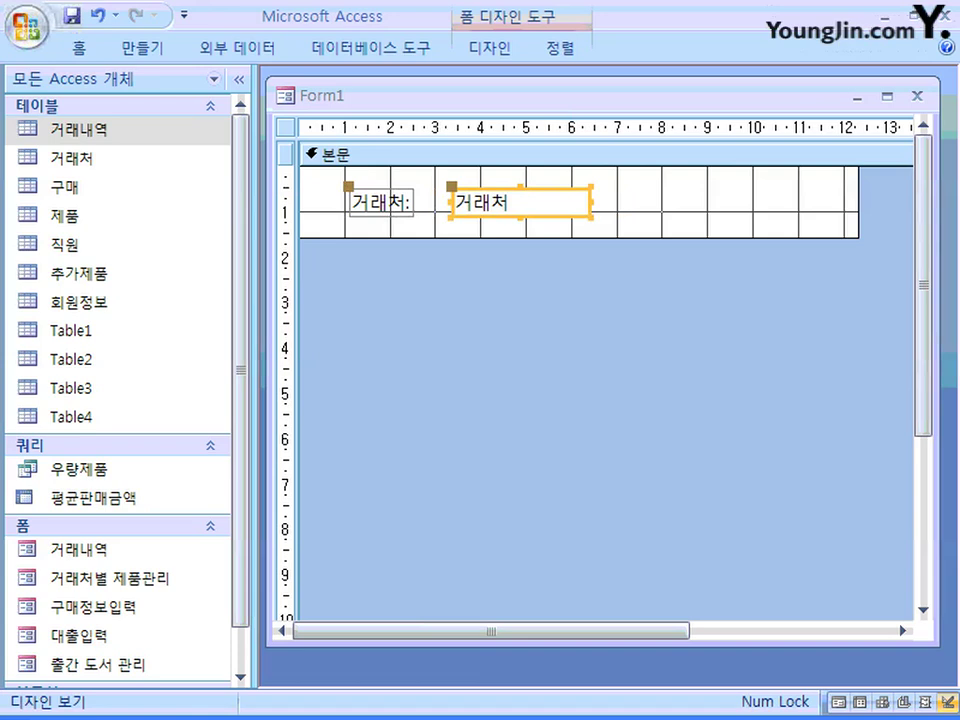
{"action": "mouse_move", "coordinate": [485, 188]}
{"action": "left_mouse_down"}
{"action": "mouse_move", "coordinate": [544, 188]}
{"action": "mouse_move", "coordinate": [489, 188]}
{"action": "left_mouse_up"}
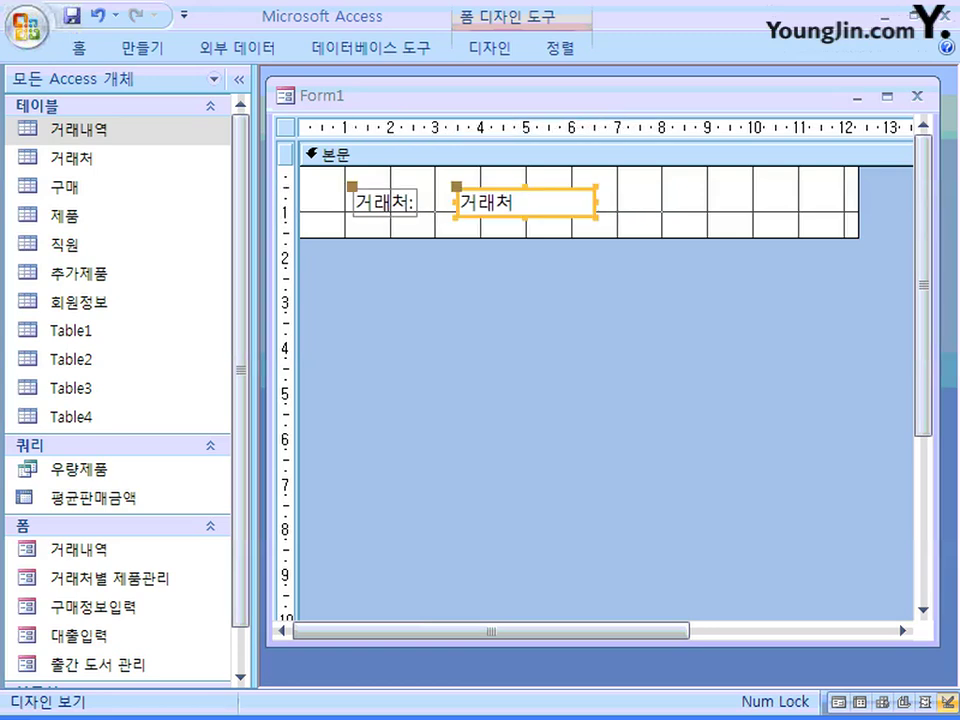
{"action": "left_click_drag", "start_coordinate": [352, 187], "coordinate": [363, 202]}
{"action": "left_click", "coordinate": [435, 225]}
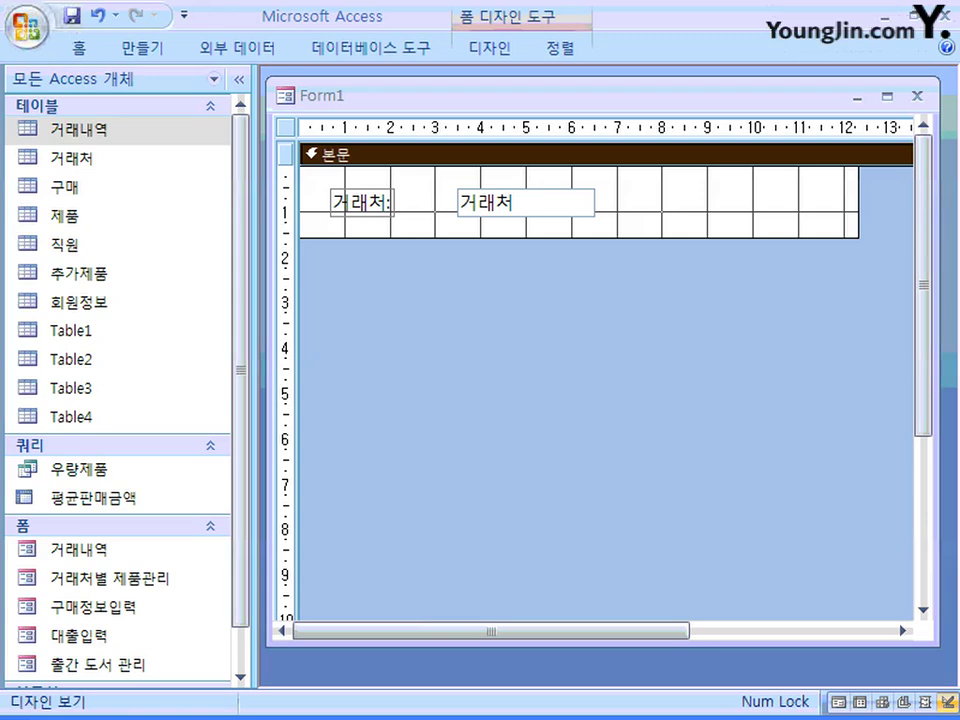
Move the 거래처 text box on its own slightly down, leaving its label in place
{"action": "left_click_drag", "start_coordinate": [315, 177], "coordinate": [574, 224]}
{"action": "left_click", "coordinate": [526, 231]}
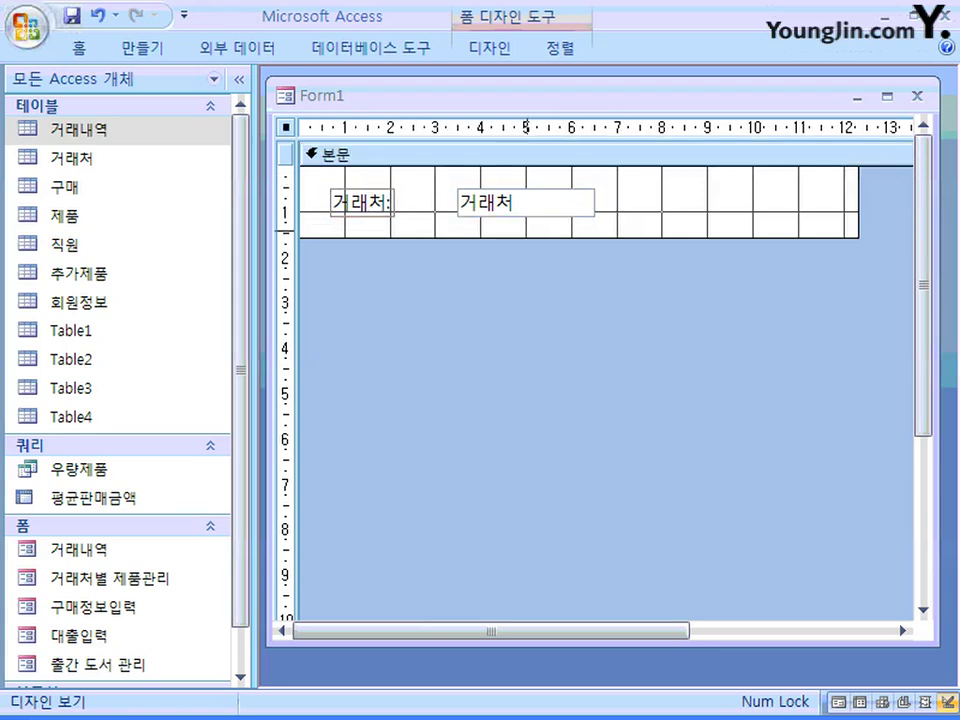
{"action": "left_click", "coordinate": [526, 203]}
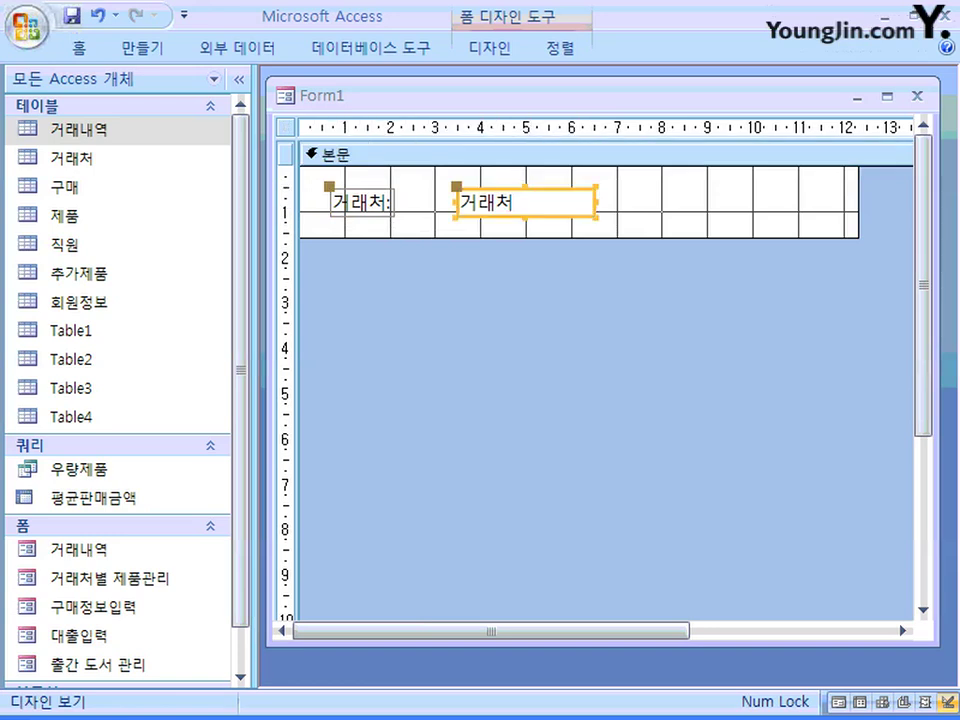
{"action": "left_click_drag", "start_coordinate": [596, 203], "coordinate": [597, 203]}
{"action": "left_click_drag", "start_coordinate": [457, 187], "coordinate": [457, 201]}
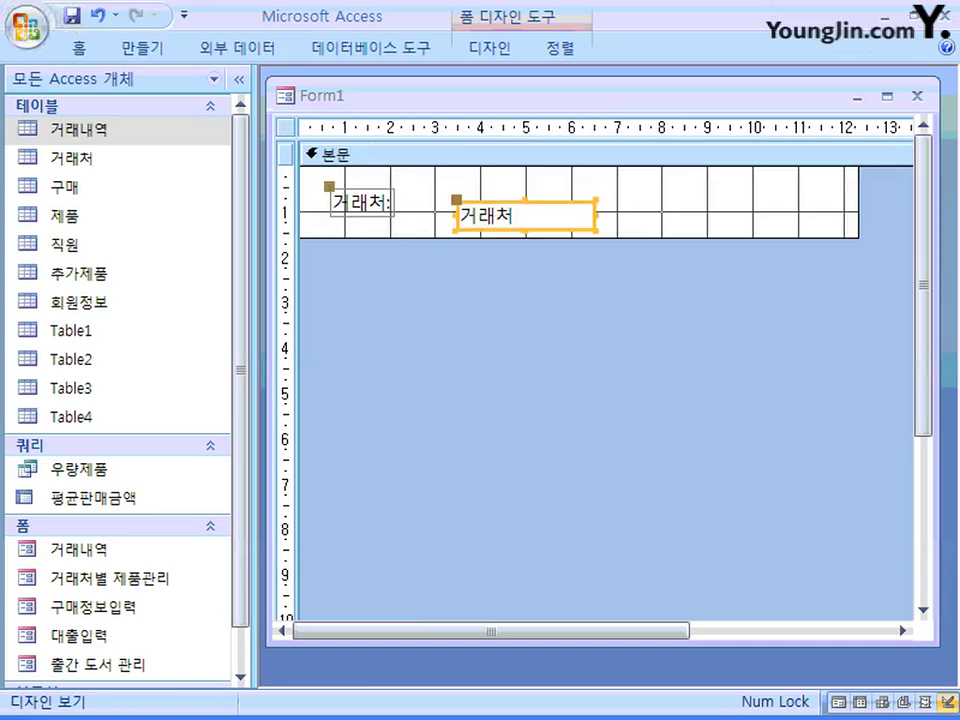
Practise selecting the 거래처 label and text box together from the vertical ruler and with a selection rectangle, clearing the selection each time
{"action": "left_click", "coordinate": [307, 204]}
{"action": "left_click", "coordinate": [319, 196]}
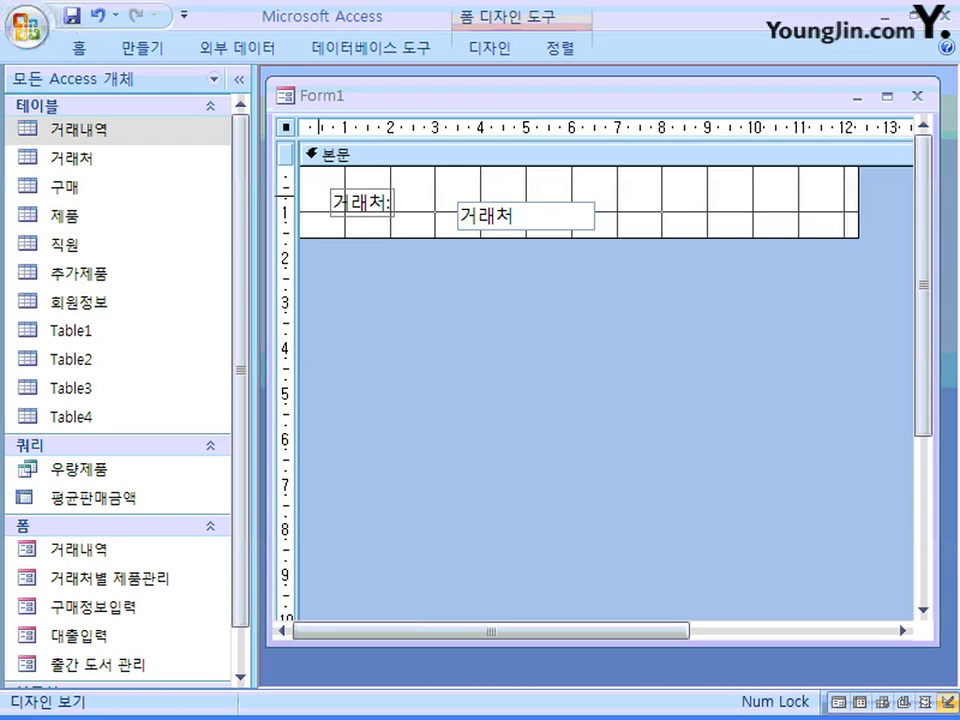
{"action": "left_click", "coordinate": [285, 205]}
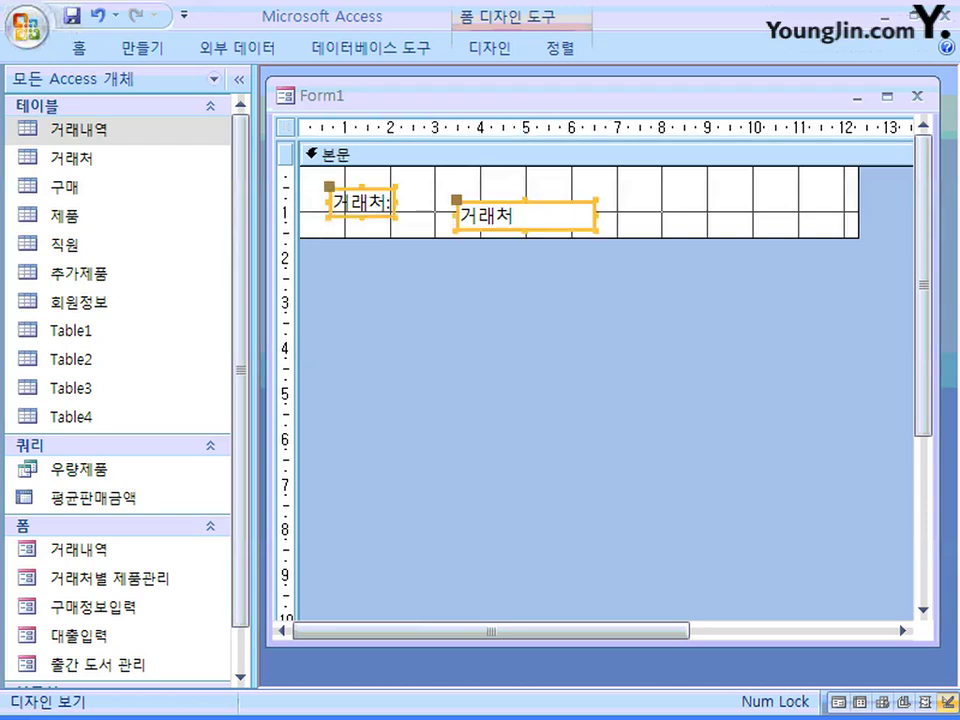
{"action": "key", "text": "Escape"}
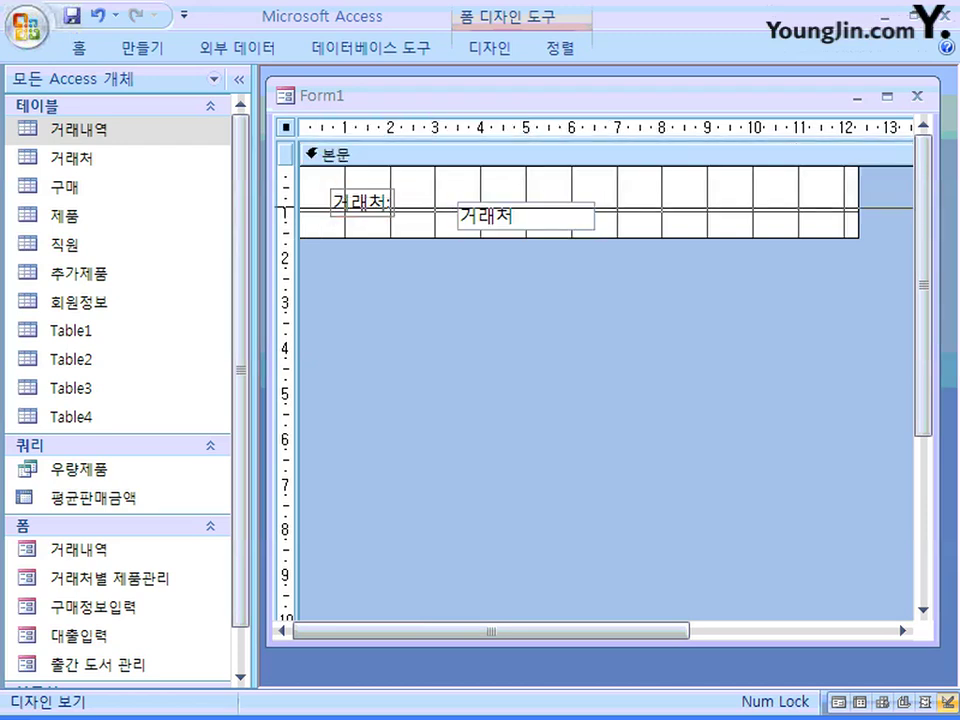
{"action": "left_click", "coordinate": [286, 208]}
{"action": "left_click_drag", "start_coordinate": [315, 180], "coordinate": [617, 236]}
{"action": "key", "text": "Escape"}
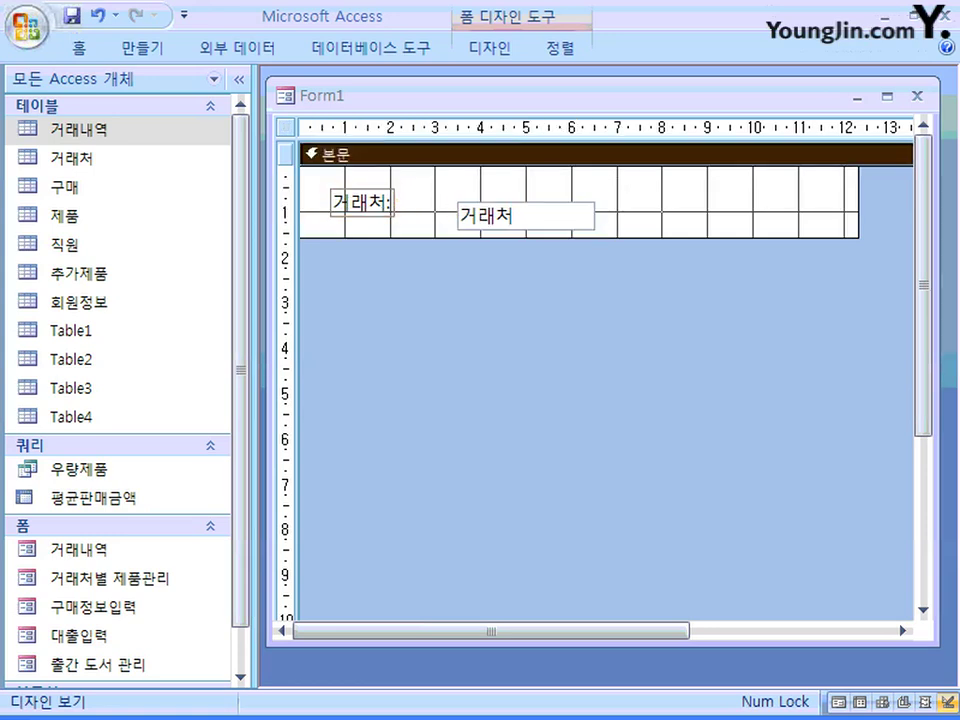
Select the 거래처 label and text box together, align them to their lower edges, and look over the control size options
{"action": "left_click", "coordinate": [286, 205]}
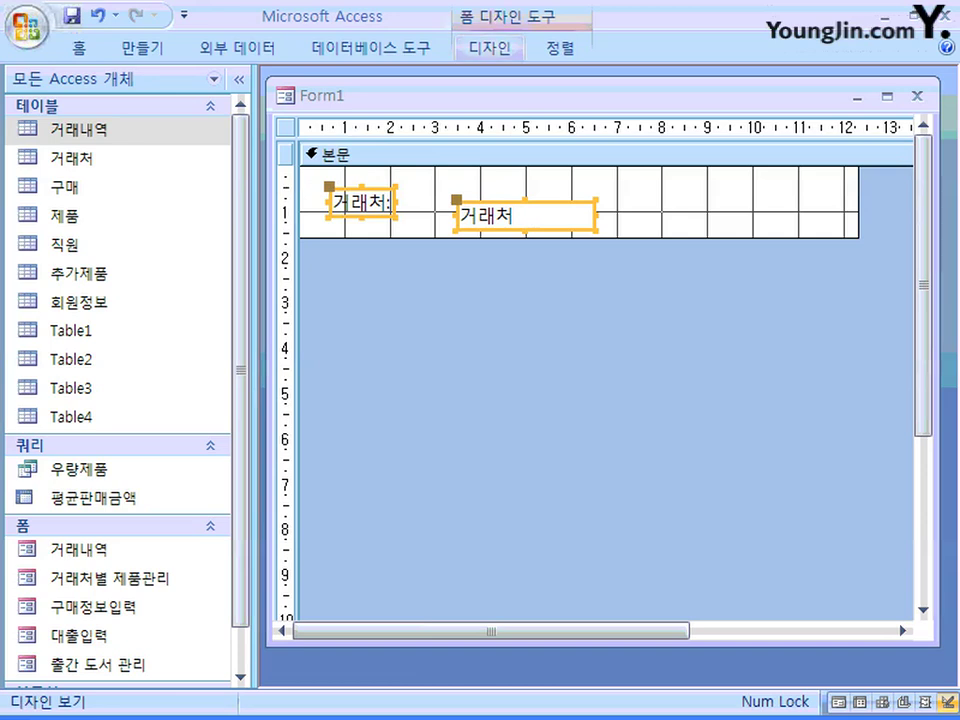
{"action": "left_click", "coordinate": [489, 47]}
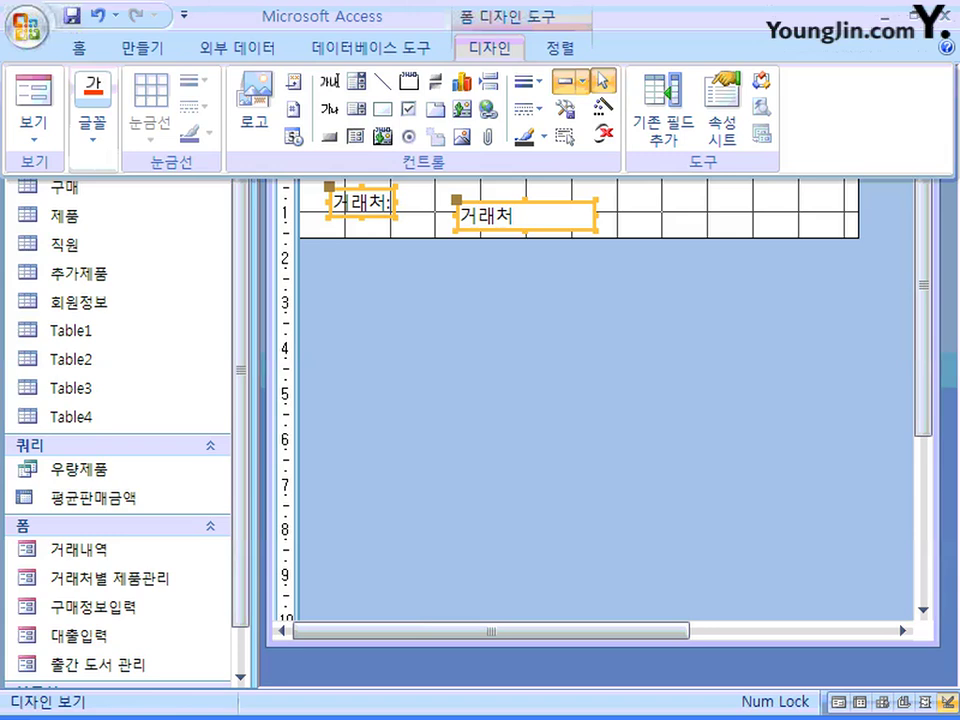
{"action": "left_click", "coordinate": [560, 48]}
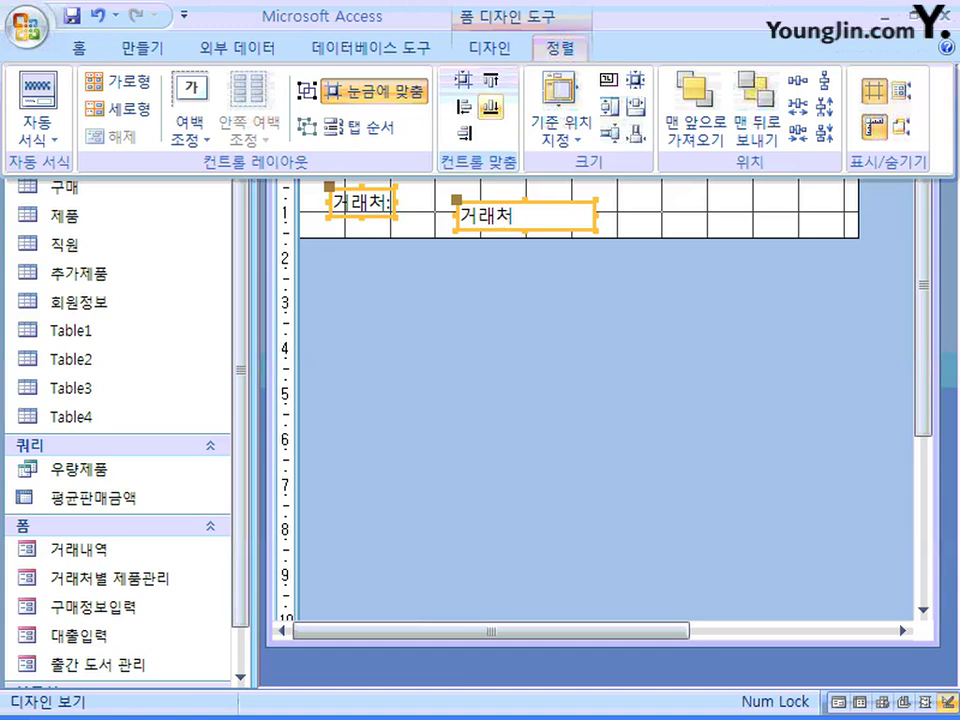
{"action": "left_click", "coordinate": [490, 107]}
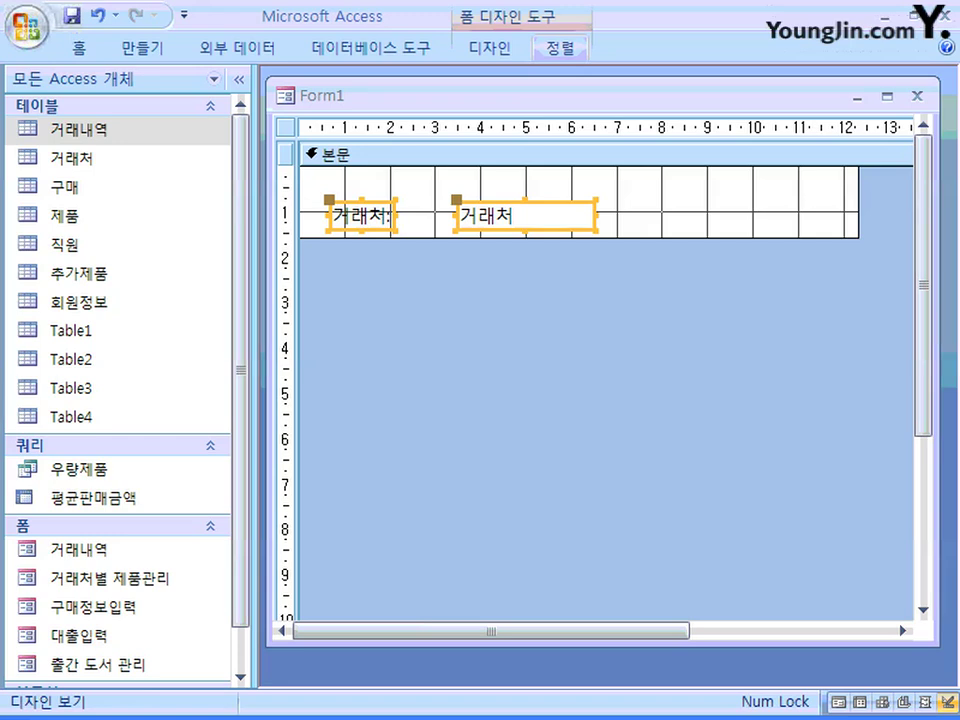
{"action": "left_click", "coordinate": [560, 48]}
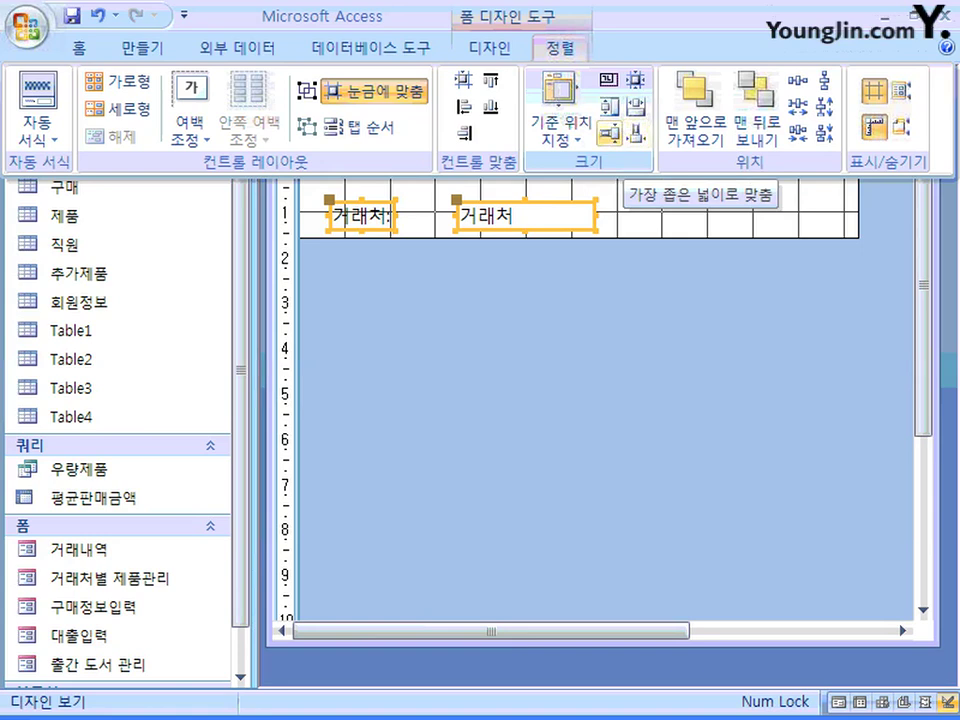
{"action": "left_click", "coordinate": [560, 48]}
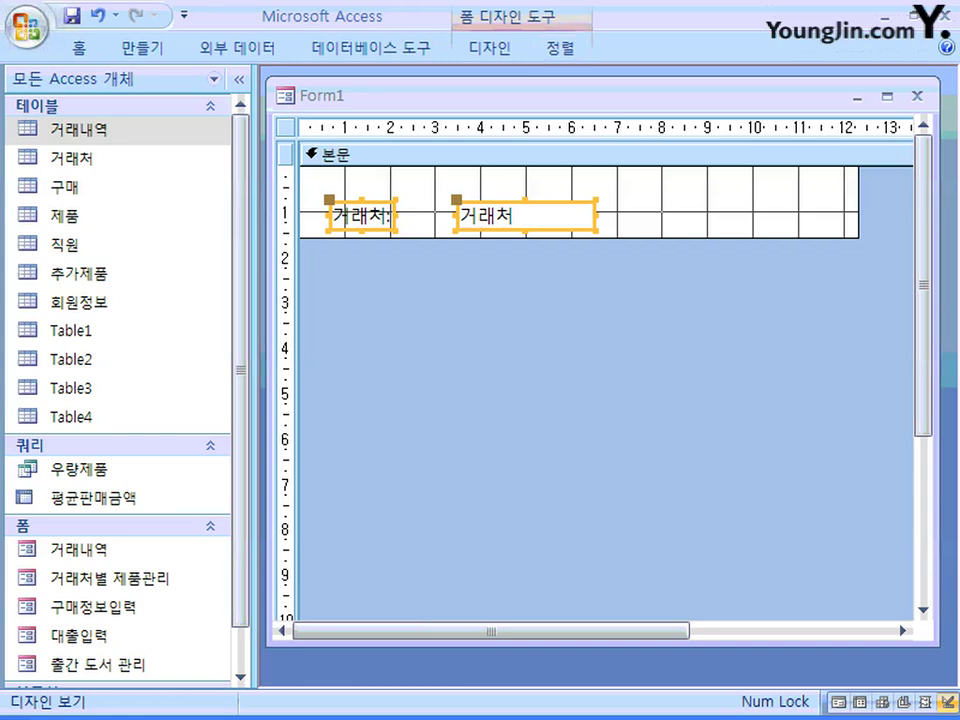
Nudge the aligned label and text box together right and back left until the text box starts at about 3.6 cm, then deselect them
{"action": "left_click_drag", "start_coordinate": [526, 216], "coordinate": [530, 216]}
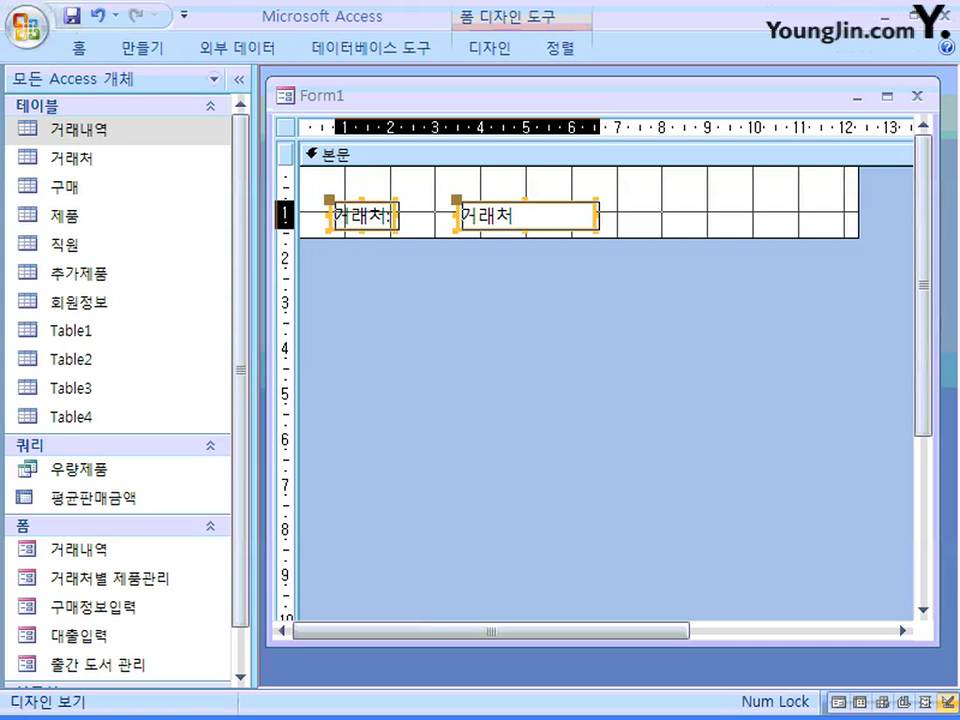
{"action": "key", "text": "Right"}
{"action": "key", "text": "Right"}
{"action": "key", "text": "Right"}
{"action": "key", "text": "Right"}
{"action": "key", "text": "Right"}
{"action": "key", "text": "Right"}
{"action": "key", "text": "Right"}
{"action": "key", "text": "Right"}
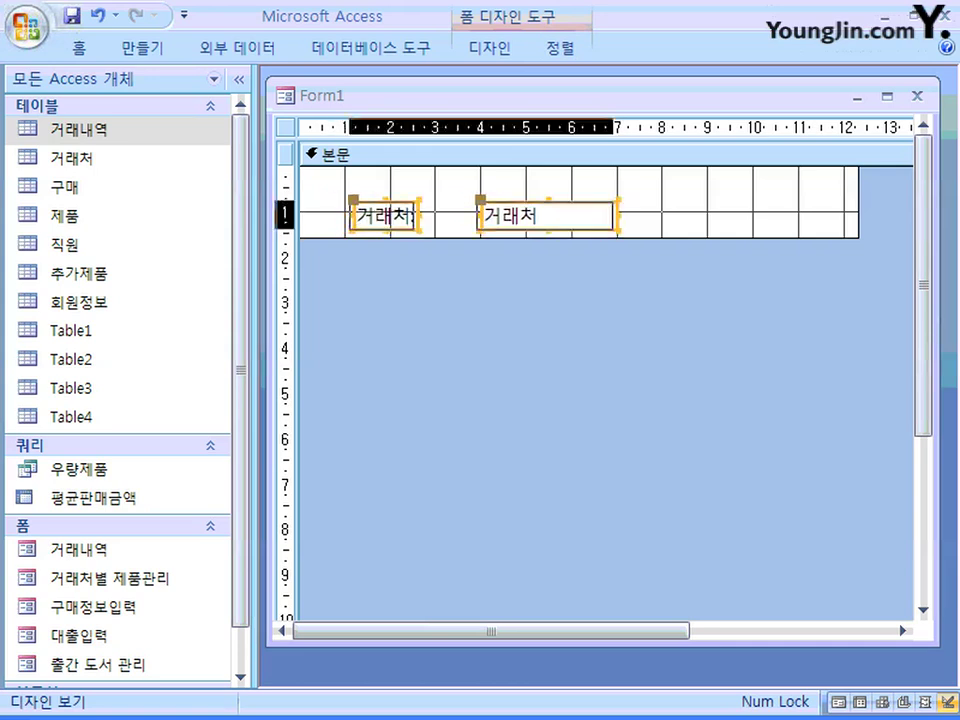
{"action": "key", "text": "Left"}
{"action": "key", "text": "Left"}
{"action": "key", "text": "Right"}
{"action": "key", "text": "Right"}
{"action": "key", "text": "Left"}
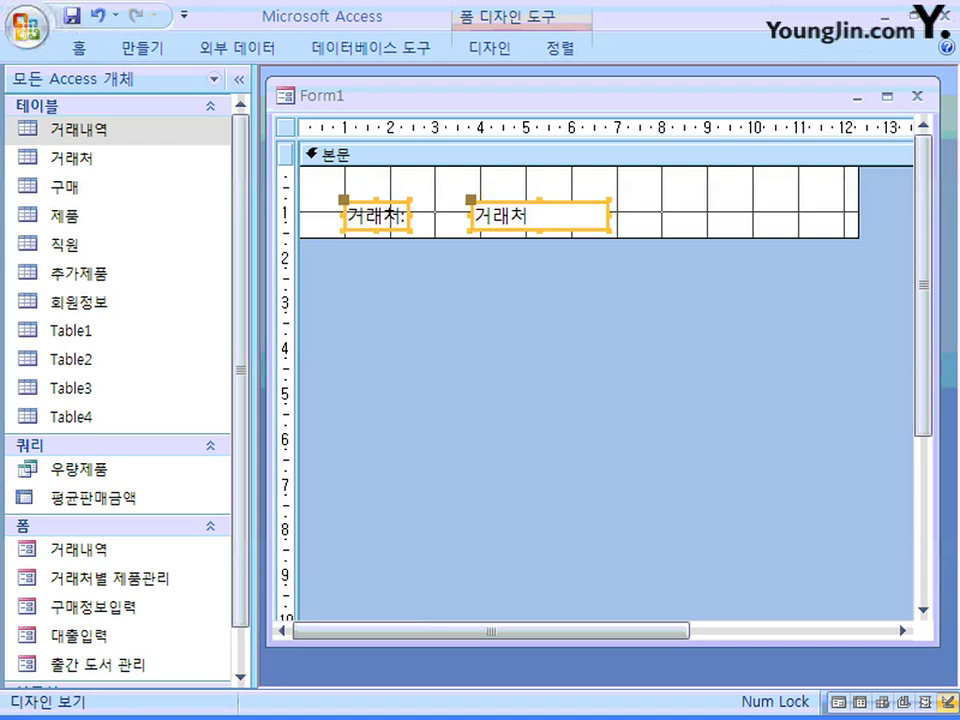
{"action": "key", "text": "Left"}
{"action": "key", "text": "Left"}
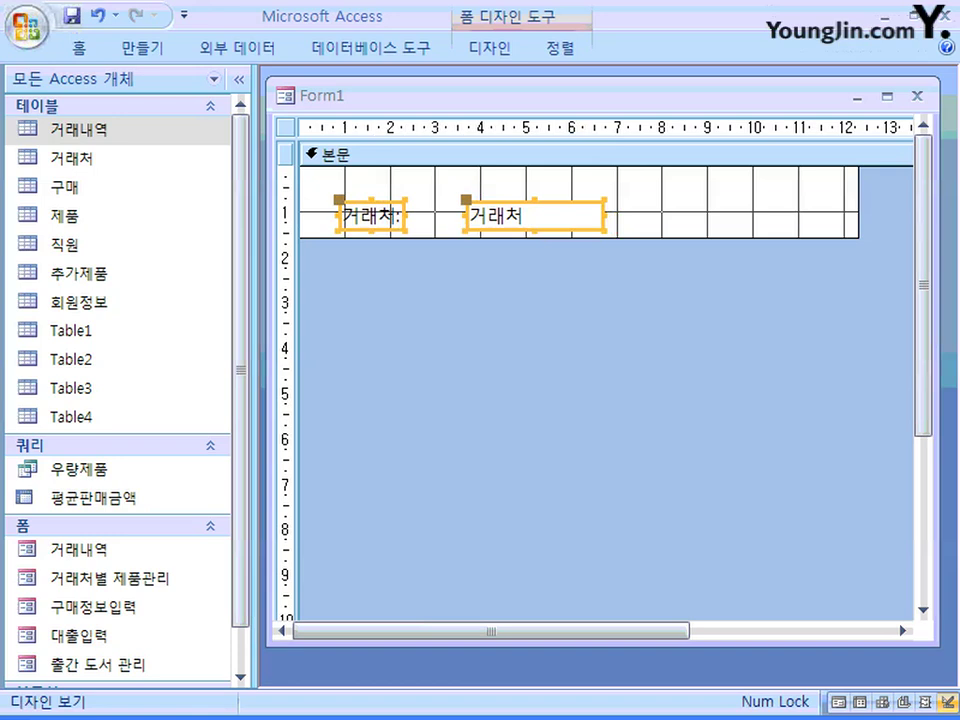
{"action": "key", "text": "Left"}
{"action": "key", "text": "Left"}
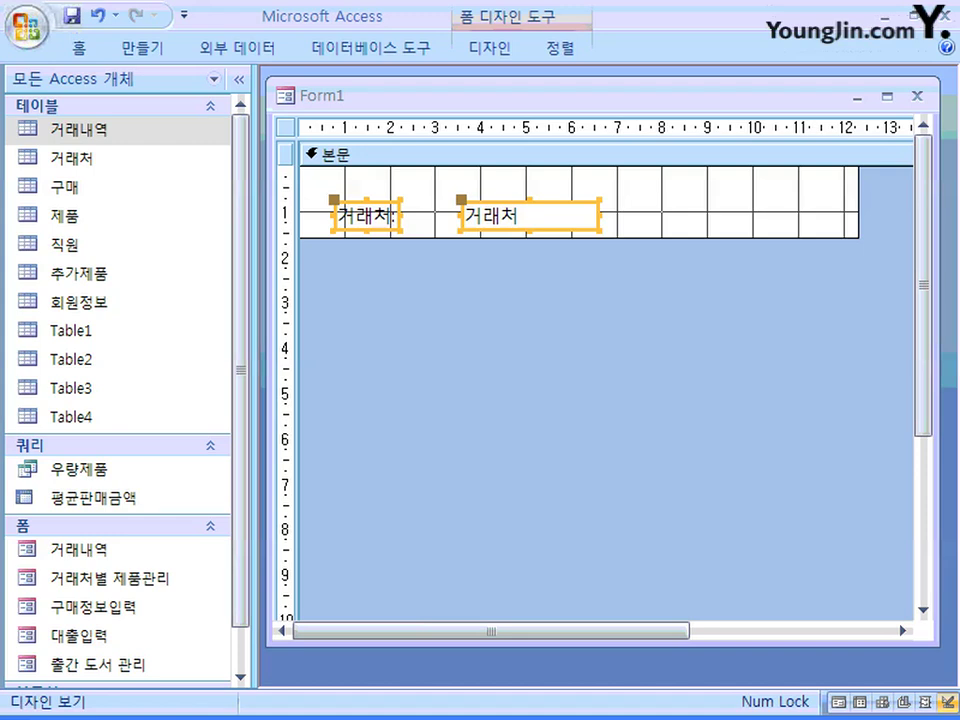
{"action": "left_click", "coordinate": [606, 154]}
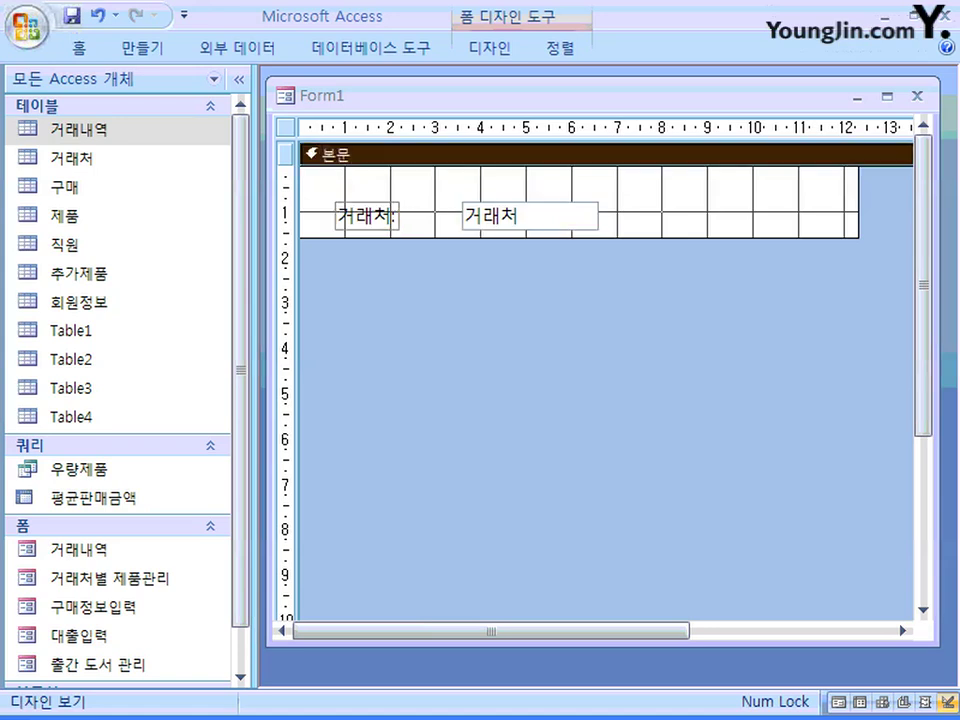